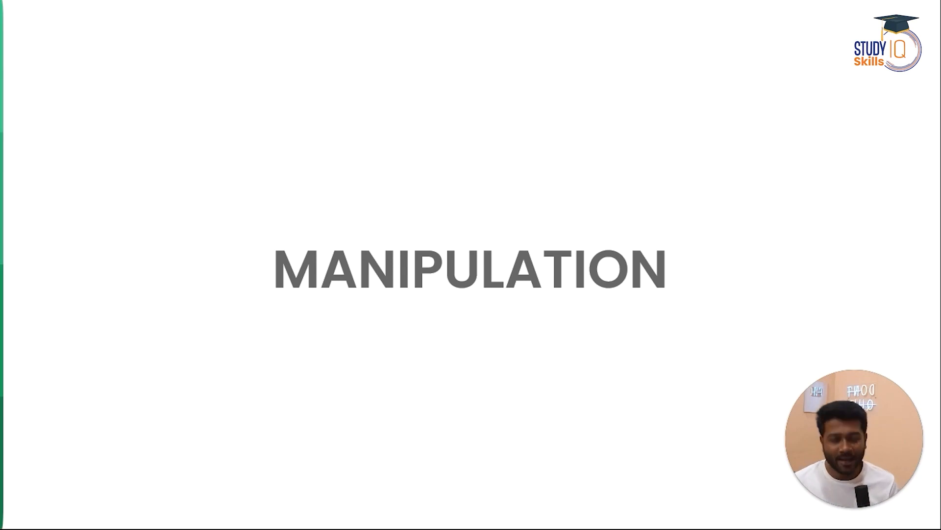
- Switch to the Excel workbook and enter the first row's combined first and last name in G6 of the Joining sheet
key(alt+Tab)
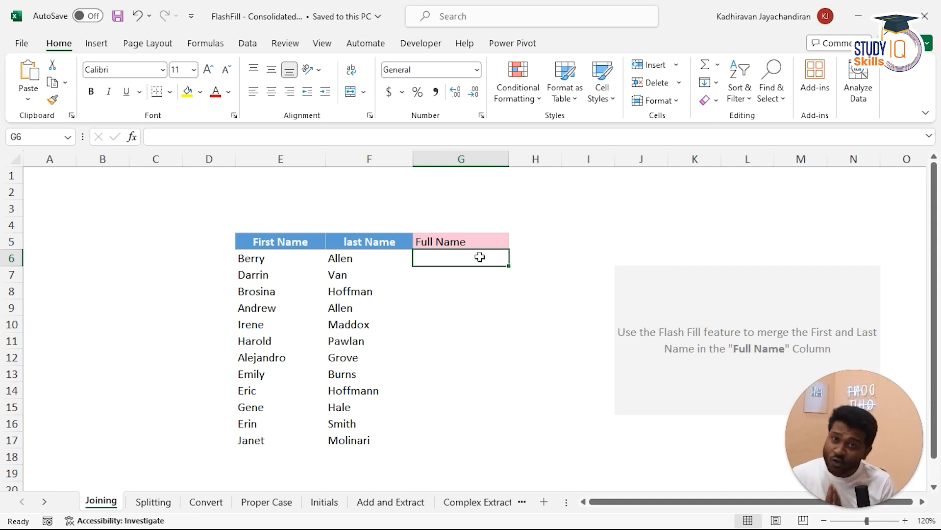
click(379, 258)
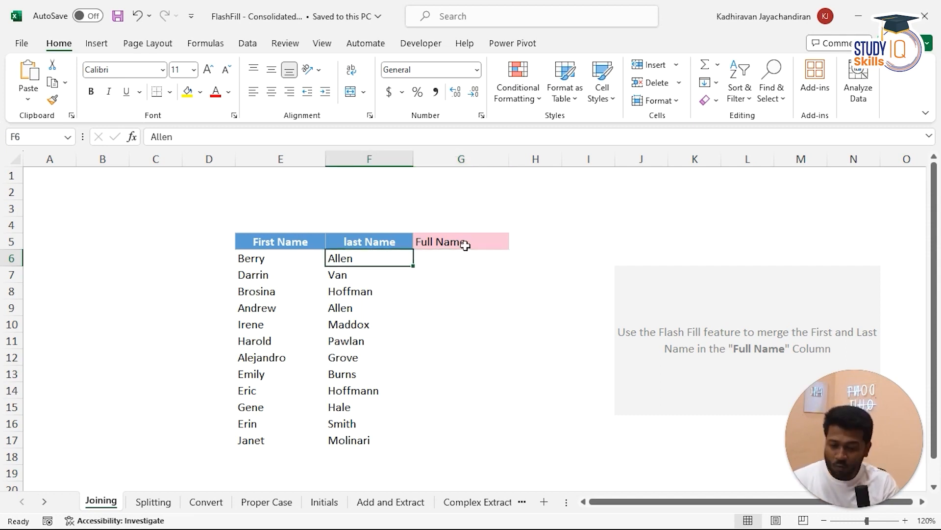
click(273, 232)
drag(273, 232, 300, 333)
drag(351, 256, 367, 324)
click(476, 264)
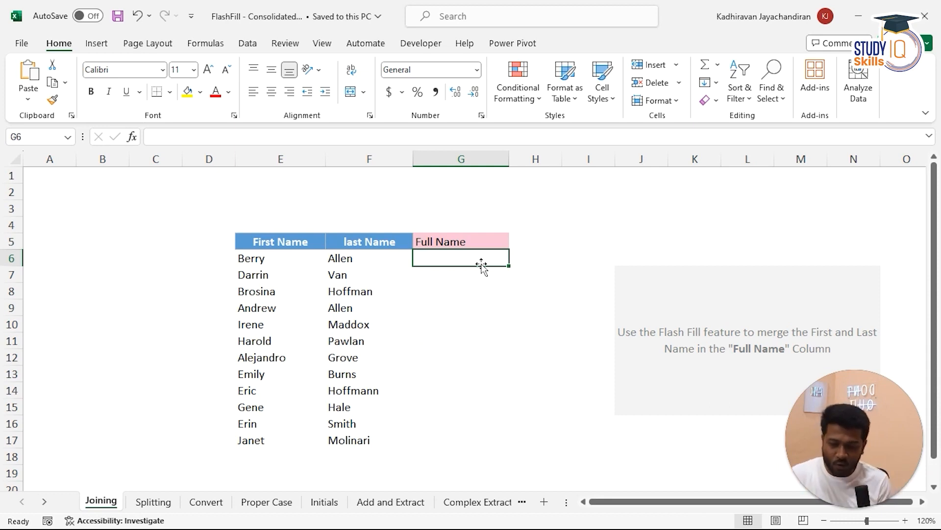
text(Berry )
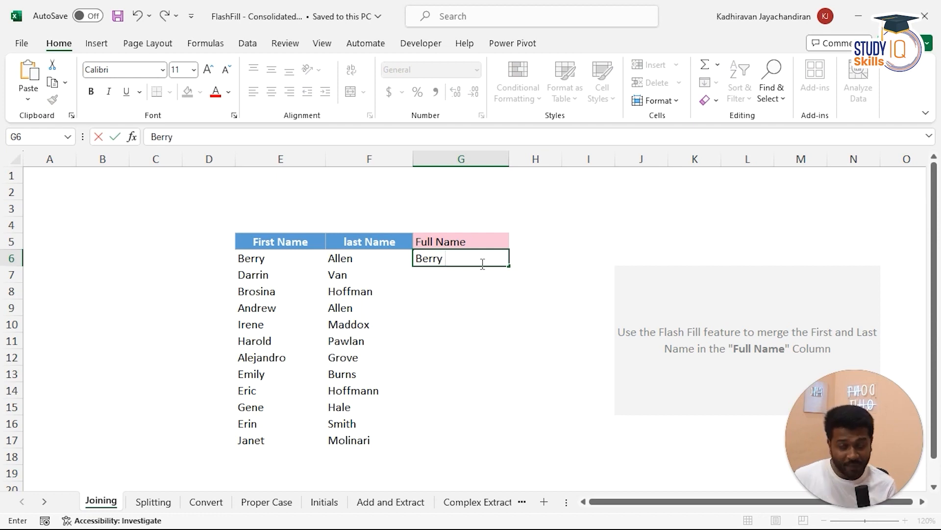
text(Allen)
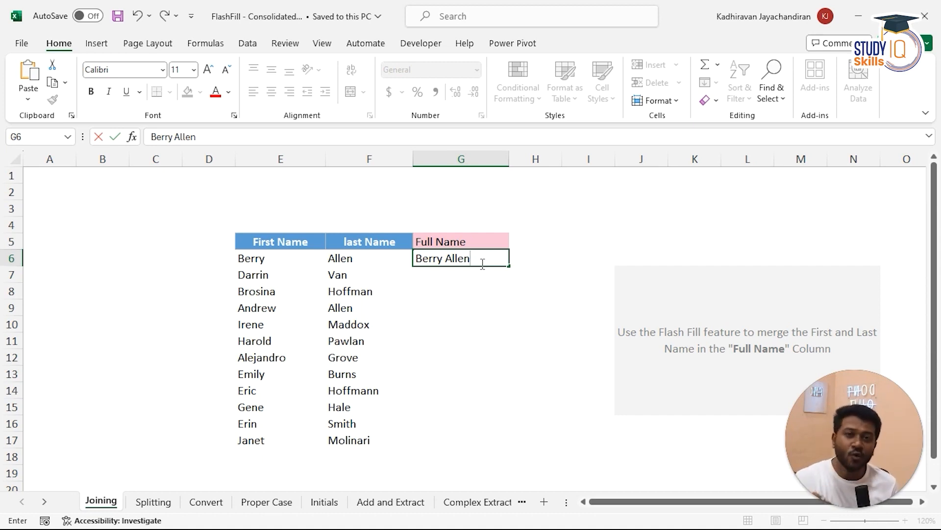
key(Return)
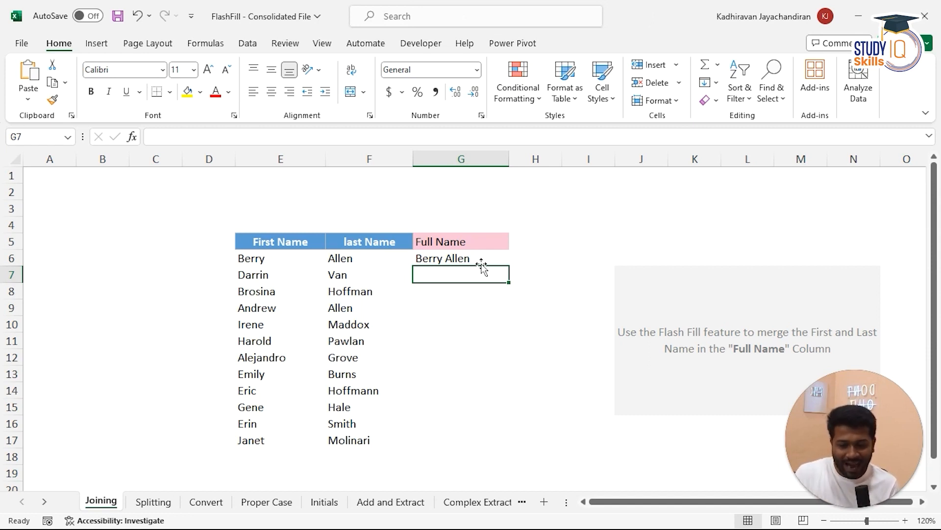
- Enter the second row's combined first and last name in G7 as another example, without accepting the suggested fill
text(Darrin Van)
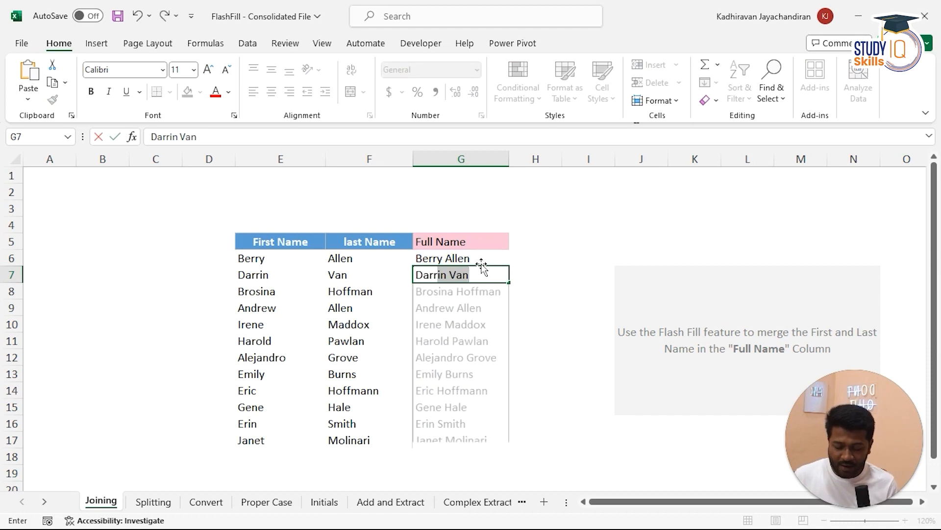
text( Va)
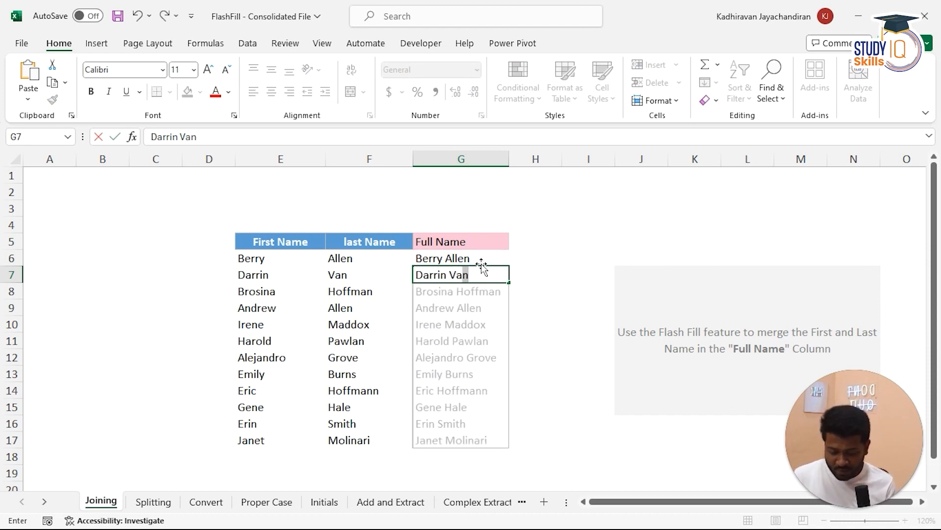
text(n)
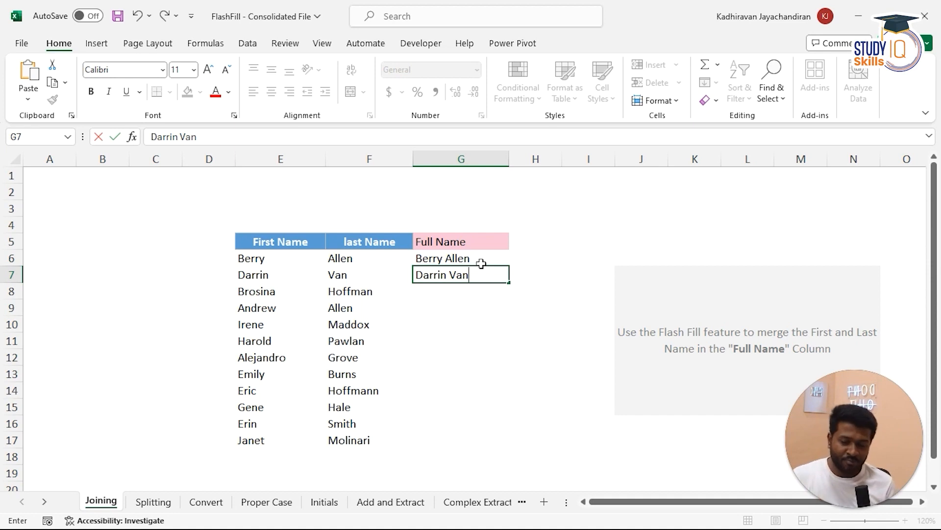
key(Return)
- Flash Fill the rest of the Full Name column from G8 and review the filled names down to G17
key(Up)
key(Down)
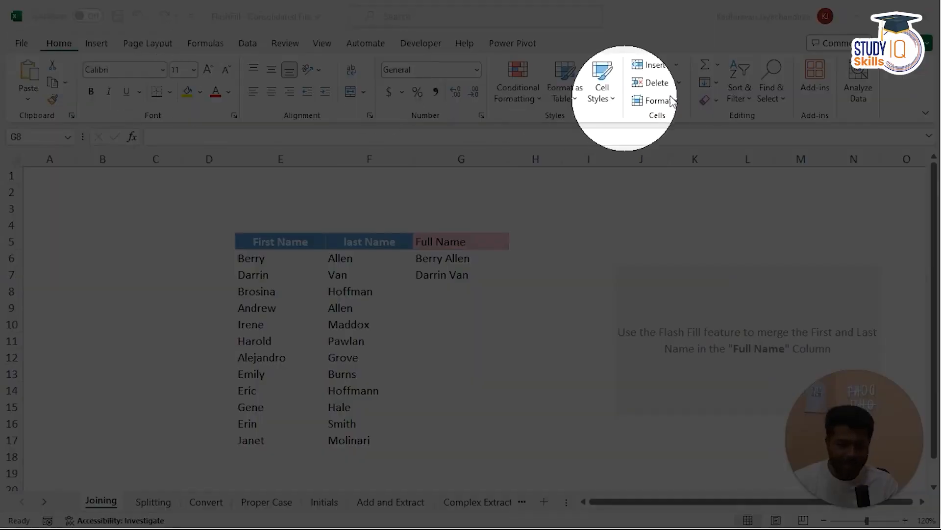
click(710, 83)
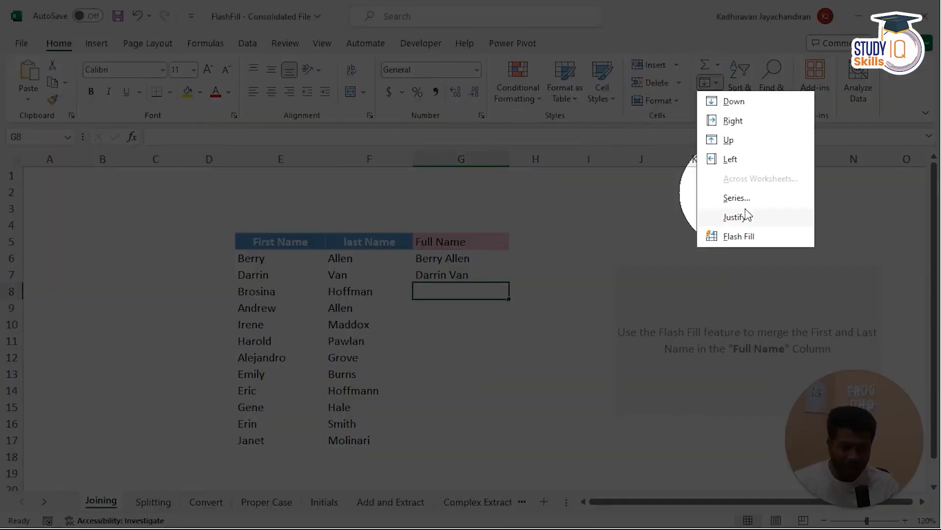
click(753, 237)
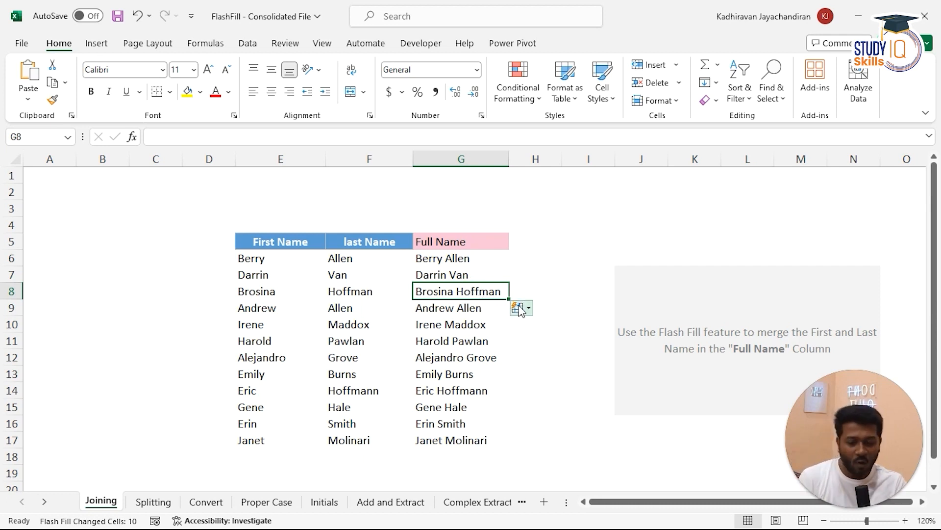
drag(474, 293, 456, 440)
click(459, 296)
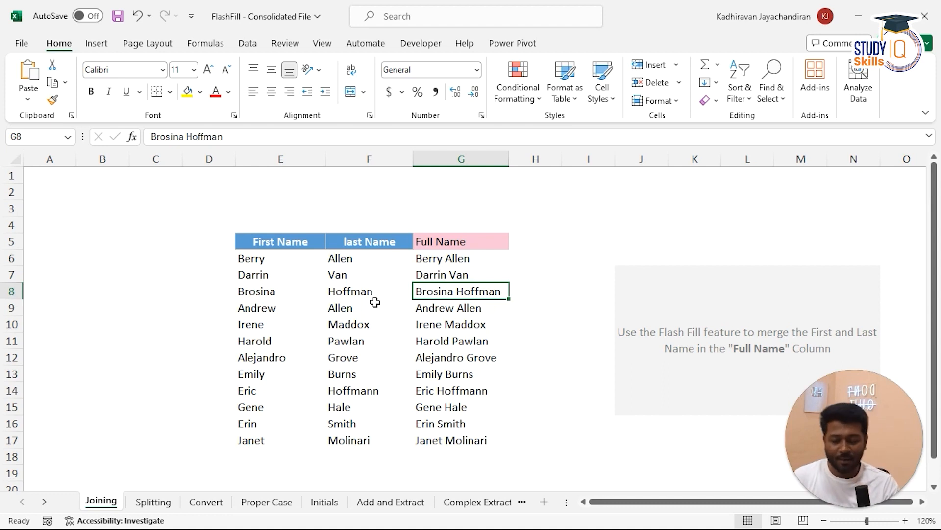
- On the Splitting sheet, enter the first row's first name in G6 and last name in H6
click(153, 501)
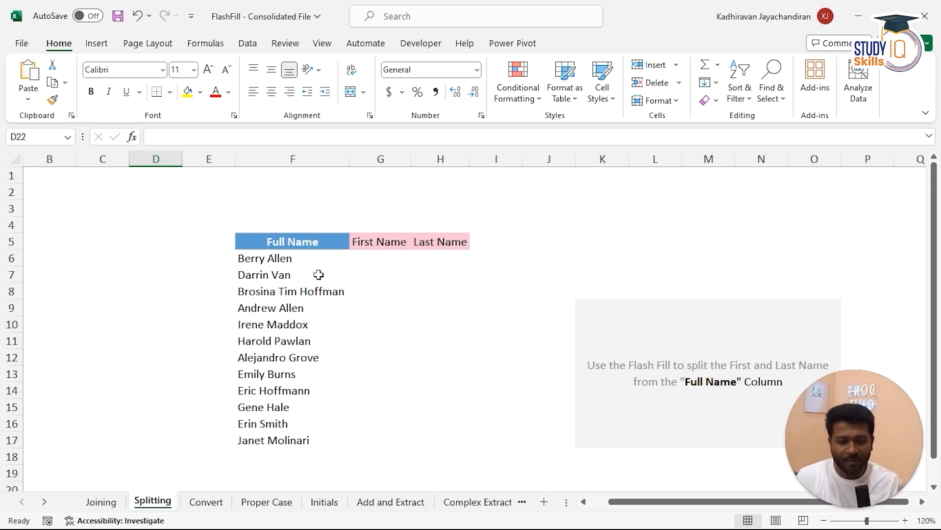
click(390, 256)
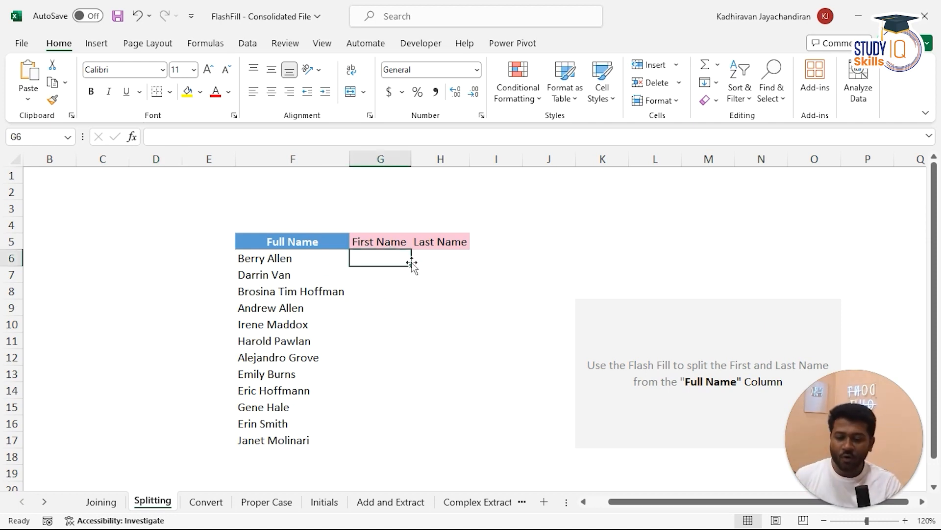
text(Berry)
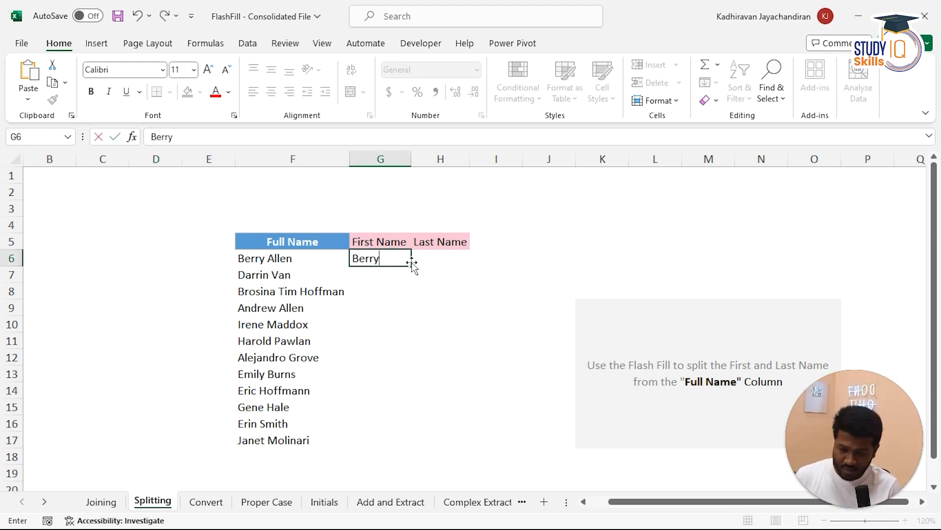
key(Return)
key(Up)
key(Right)
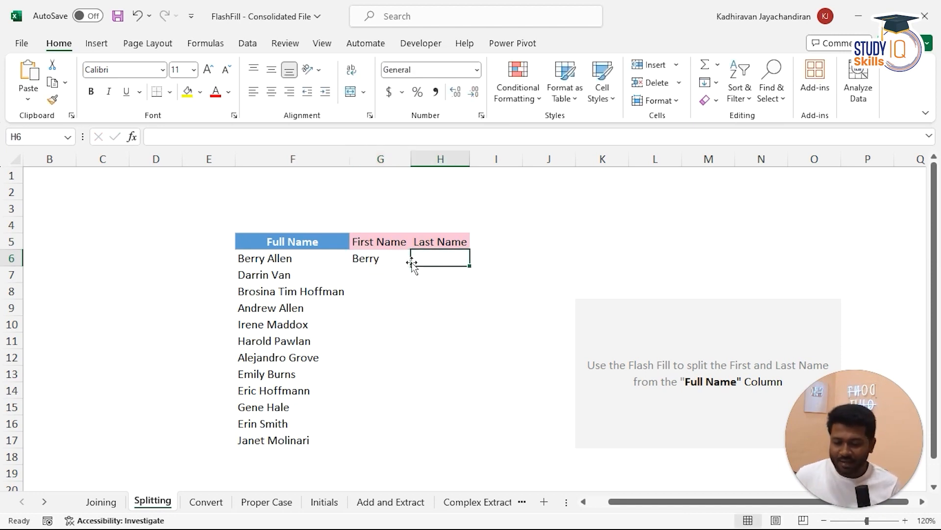
text(Allen)
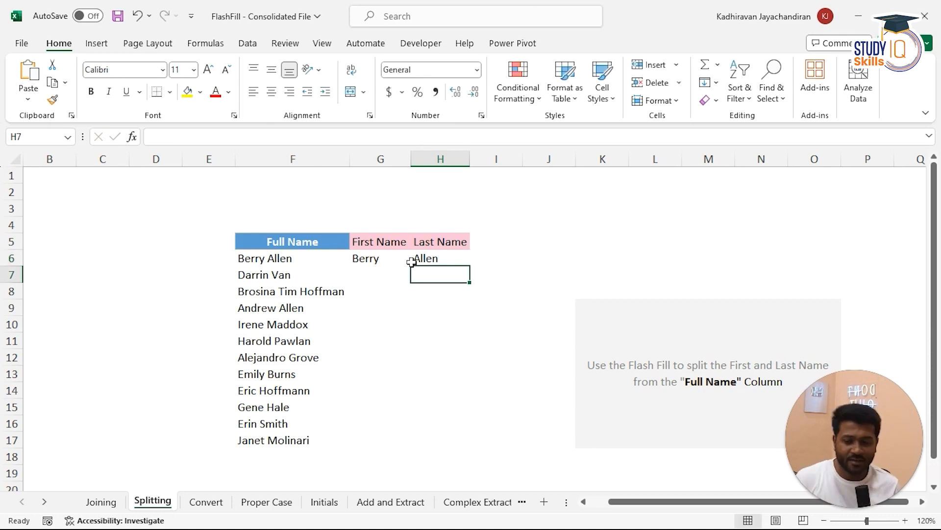
- Flash Fill the First Name column from G7 and check the entries against the full names, including the three-part name
key(Left)
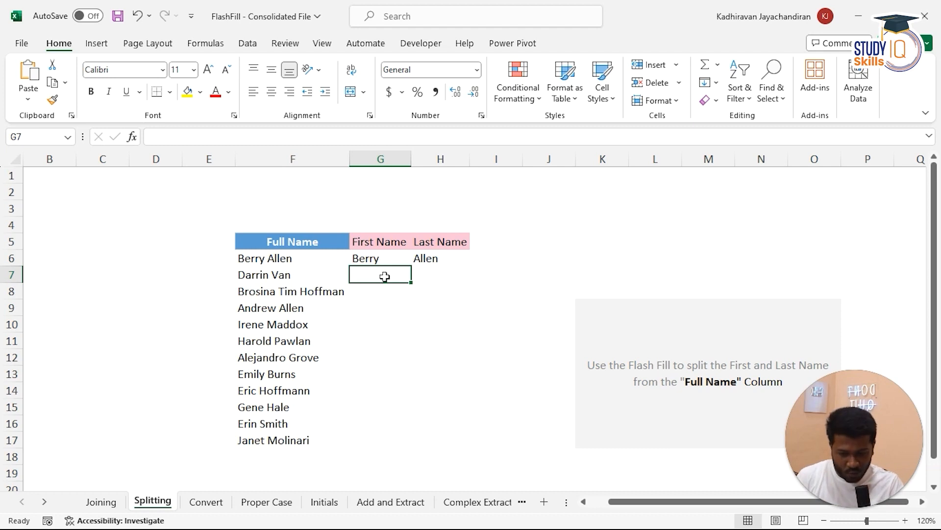
click(707, 82)
click(737, 235)
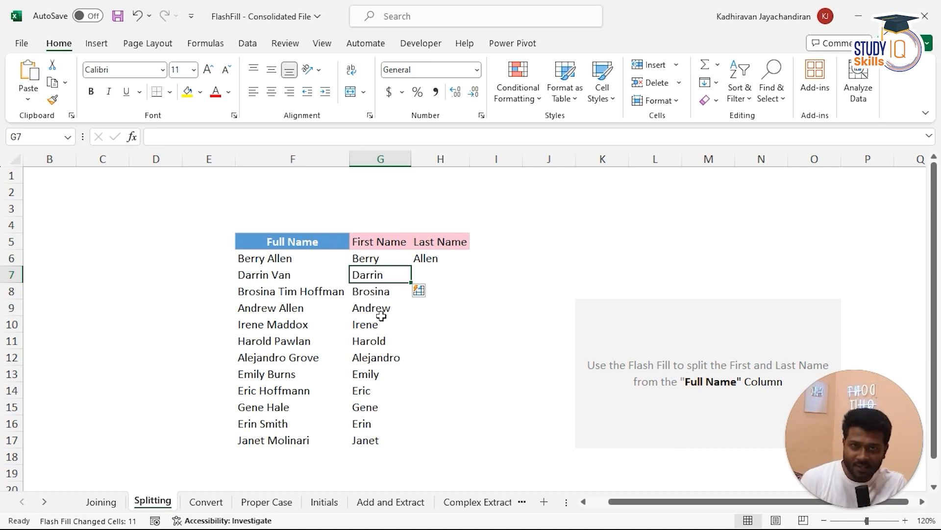
drag(290, 277, 294, 437)
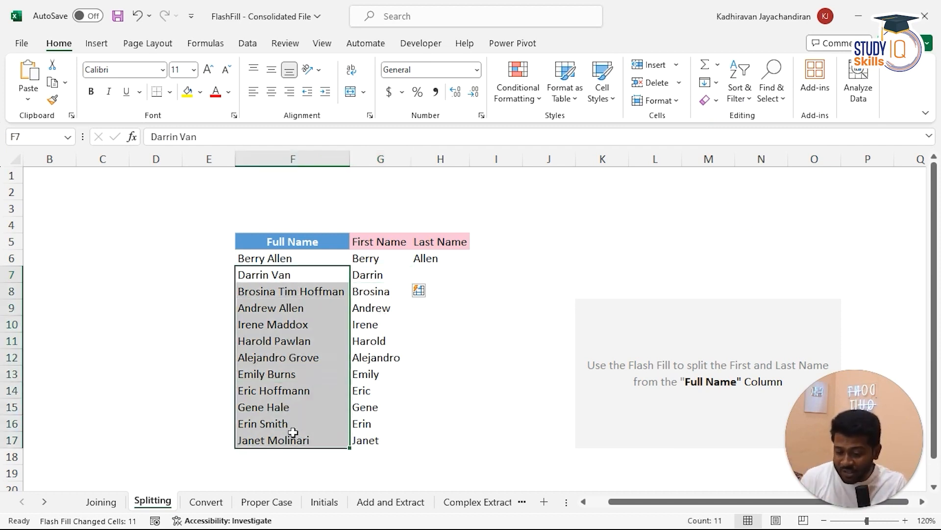
click(295, 293)
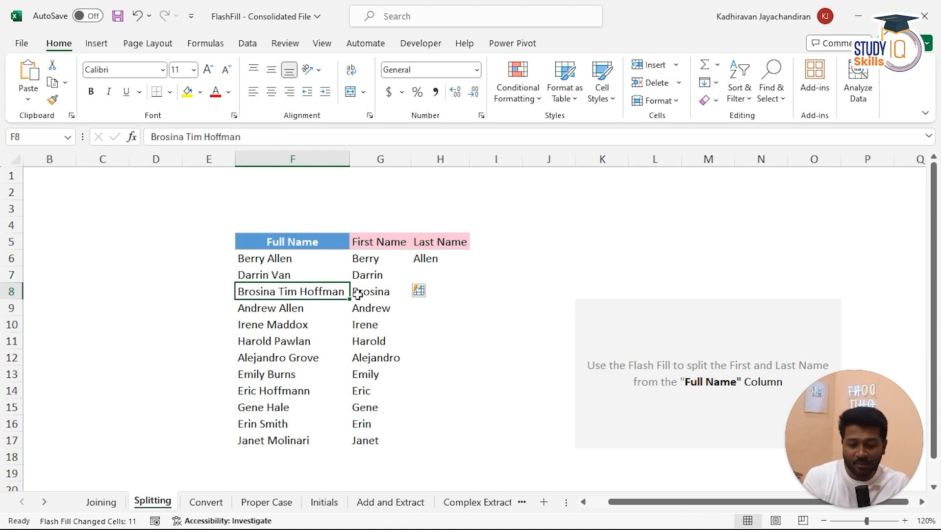
click(375, 289)
click(387, 276)
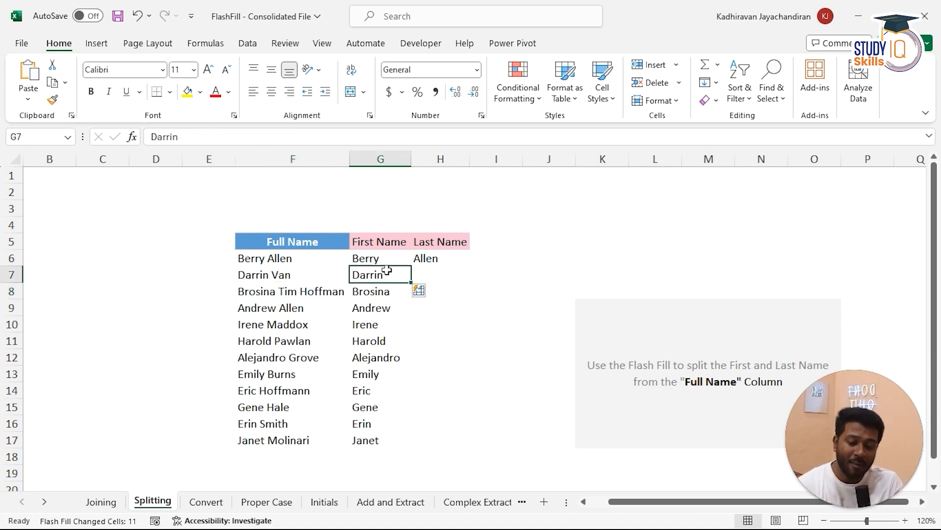
click(388, 257)
click(382, 291)
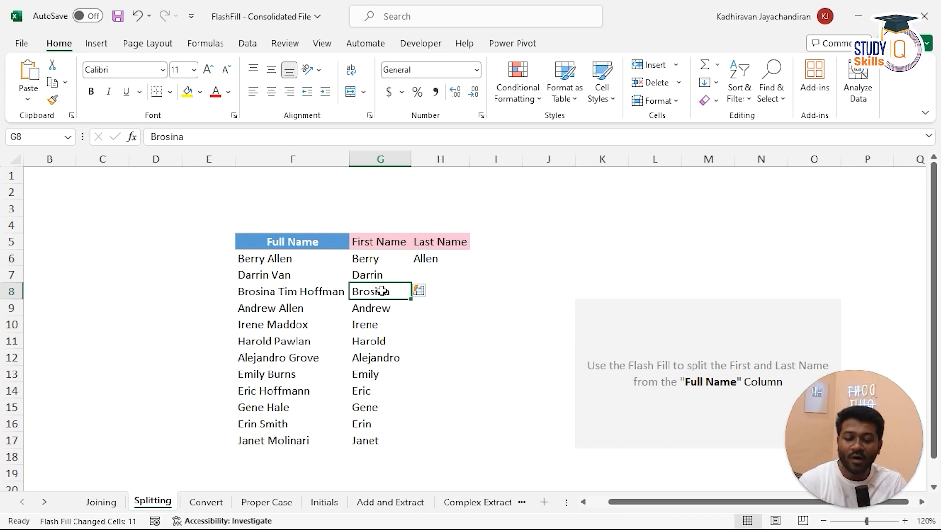
- Try to run Flash Fill from the empty cell K4, away from the name table, and dismiss the alert
click(444, 275)
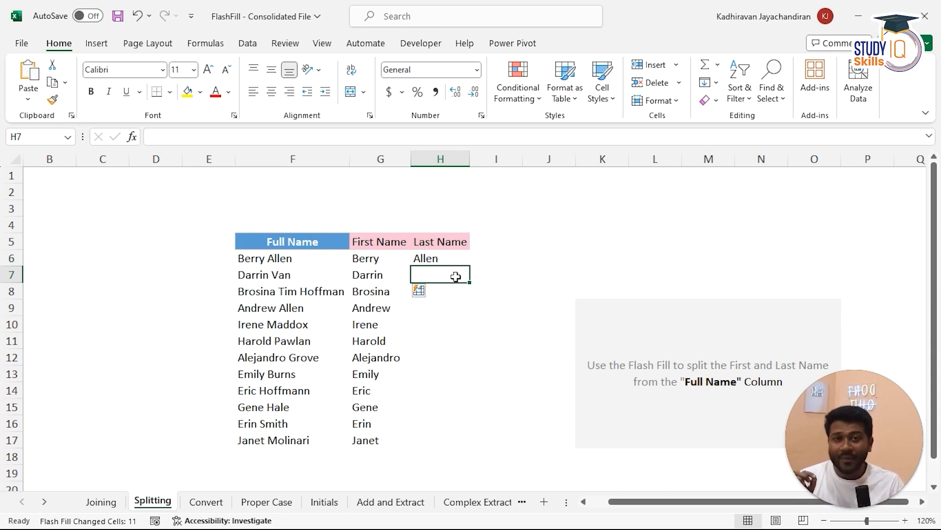
click(581, 226)
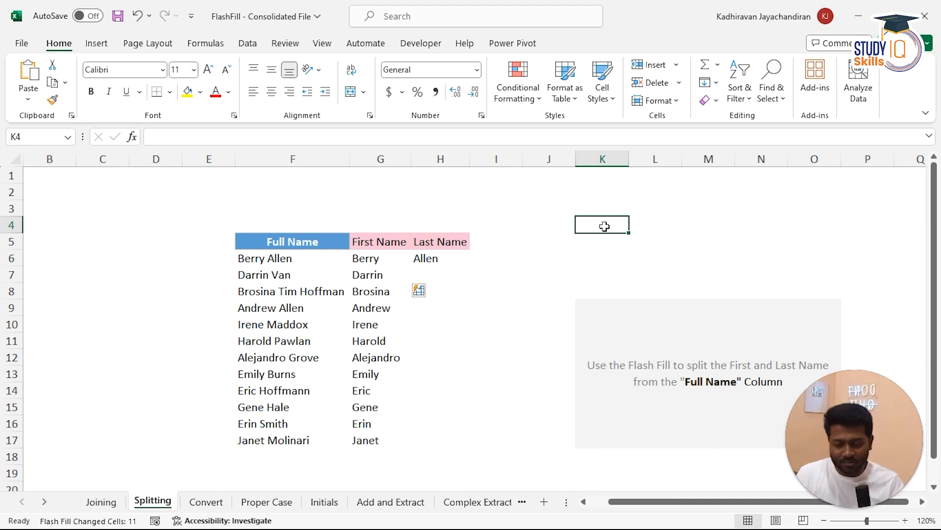
key(ctrl+e)
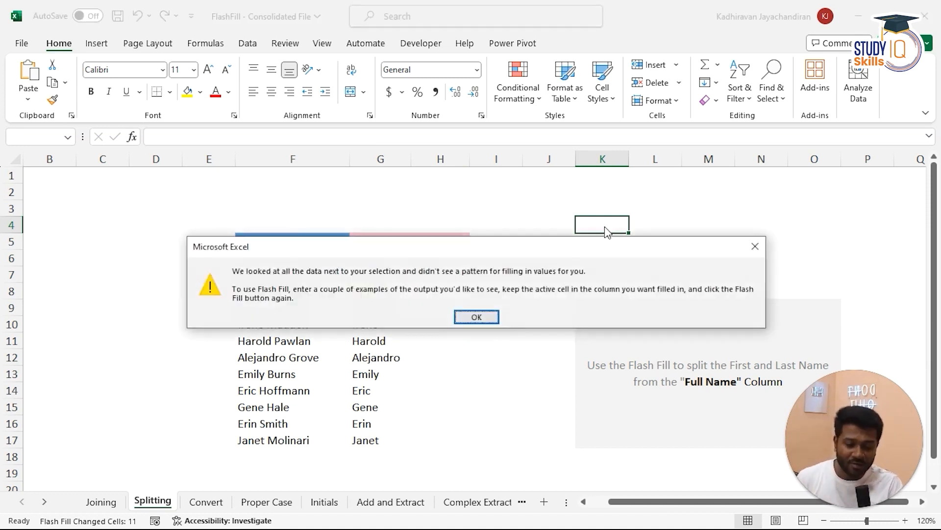
click(476, 318)
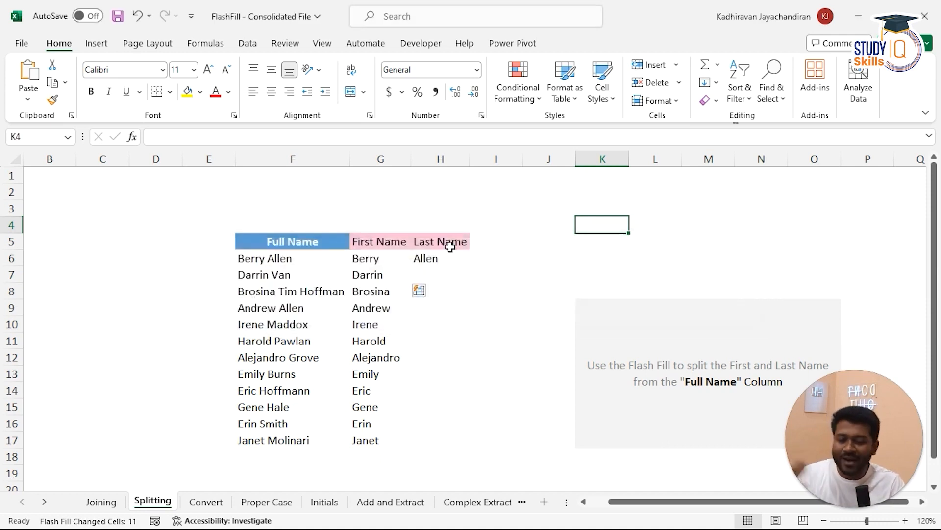
- Flash Fill the rest of the Last Name column from H7
click(445, 271)
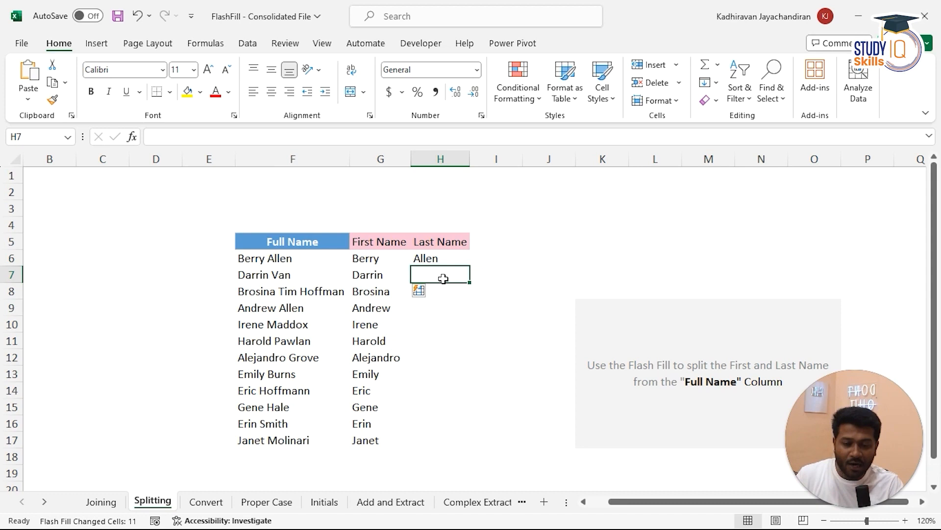
key(ctrl+e)
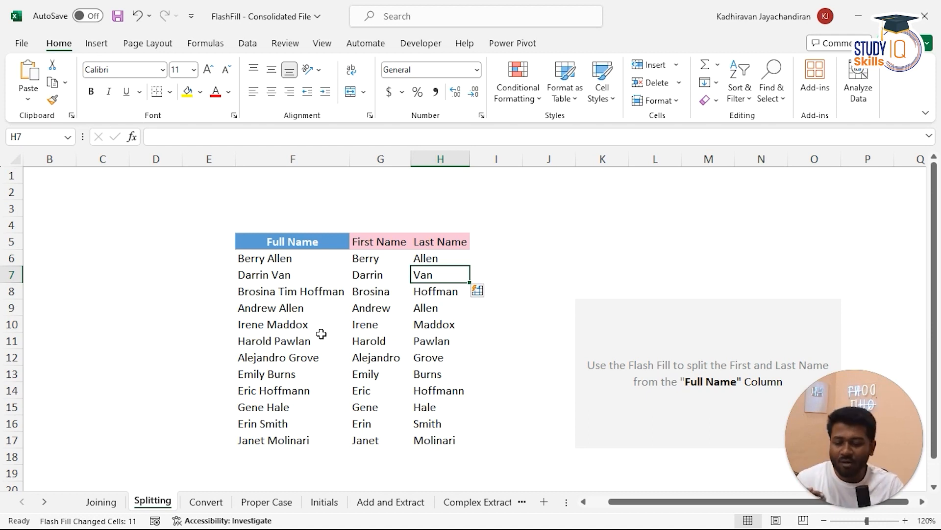
- Advance the PowerPoint slide show to the Conversion slide, return to the Excel workbook and open the Convert sheet
key(alt+Tab)
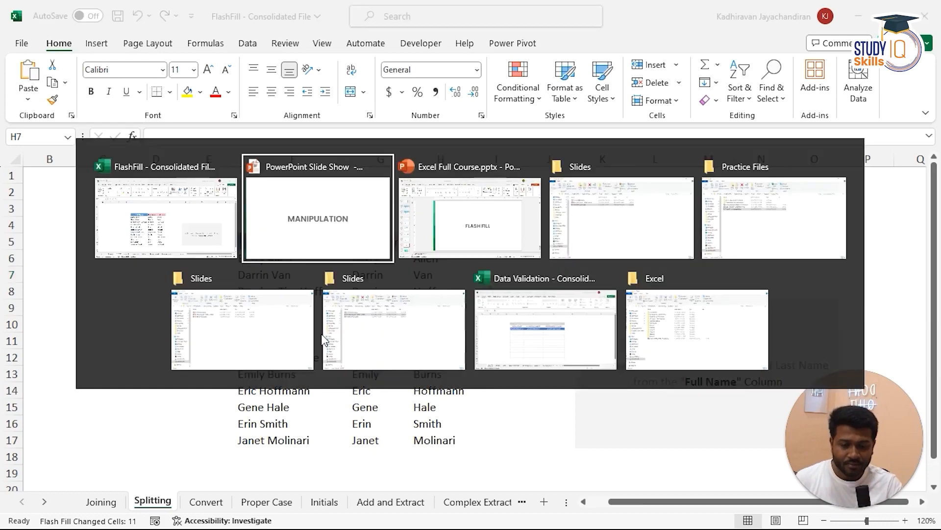
key(Right)
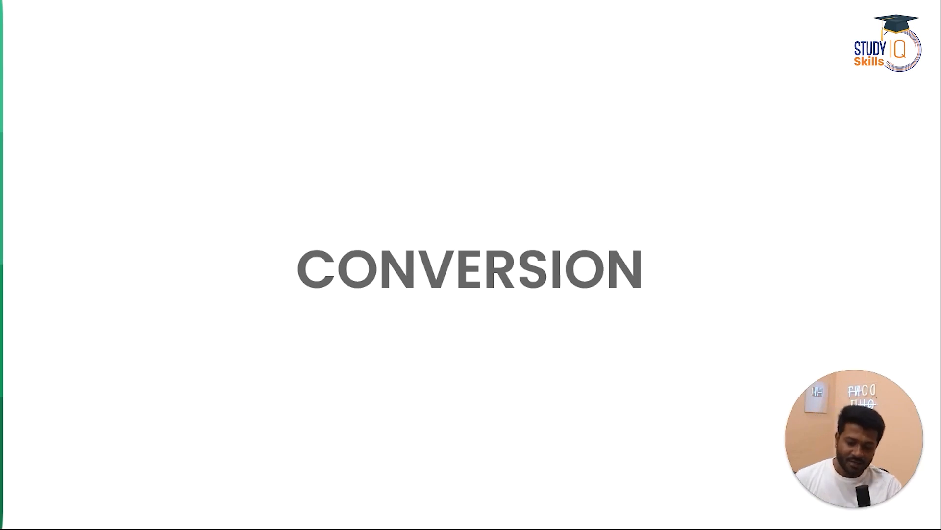
key(alt+Tab)
key(alt+shift+Tab)
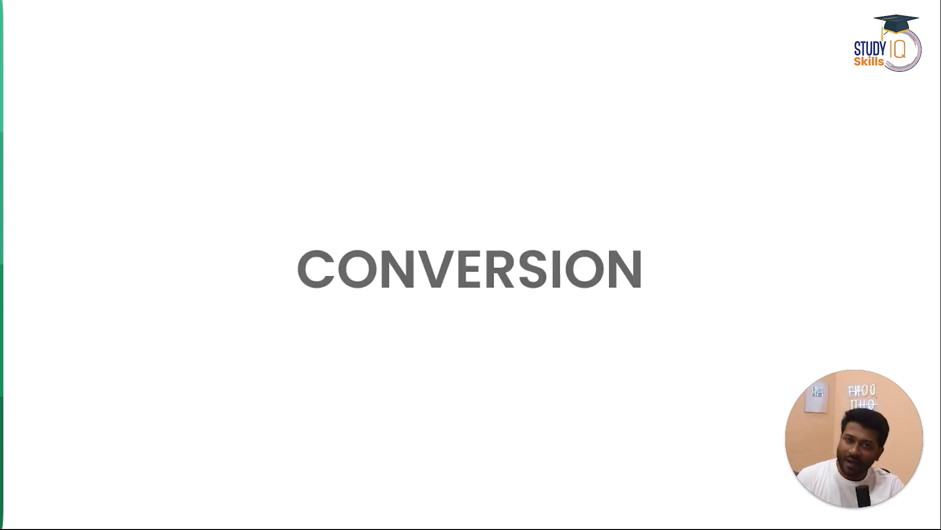
key(alt+Tab)
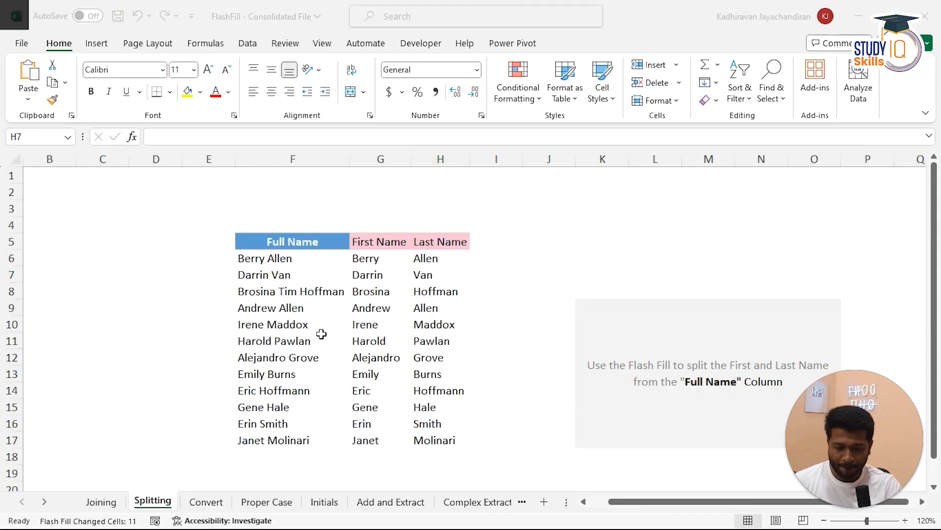
click(210, 507)
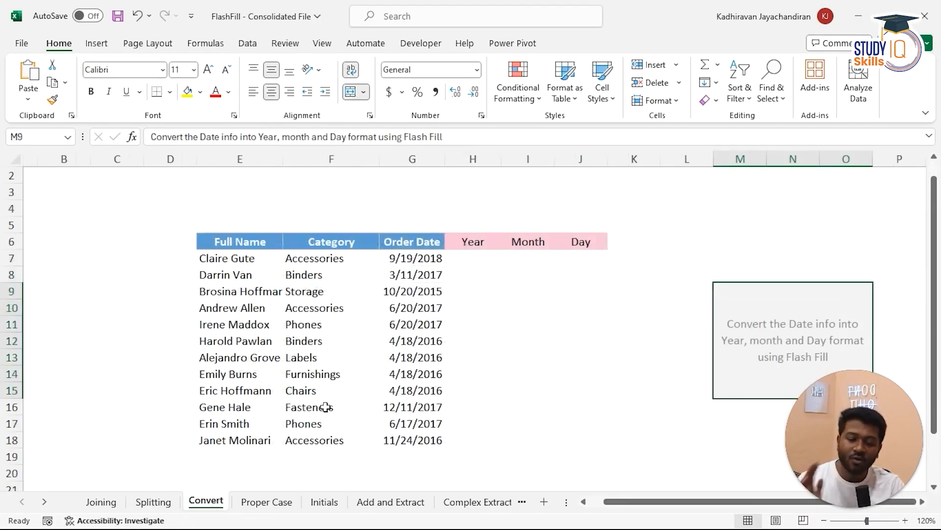
- Examine the Order Date column G7:G18 and the empty Year, Month and Day columns on the Convert sheet
click(484, 262)
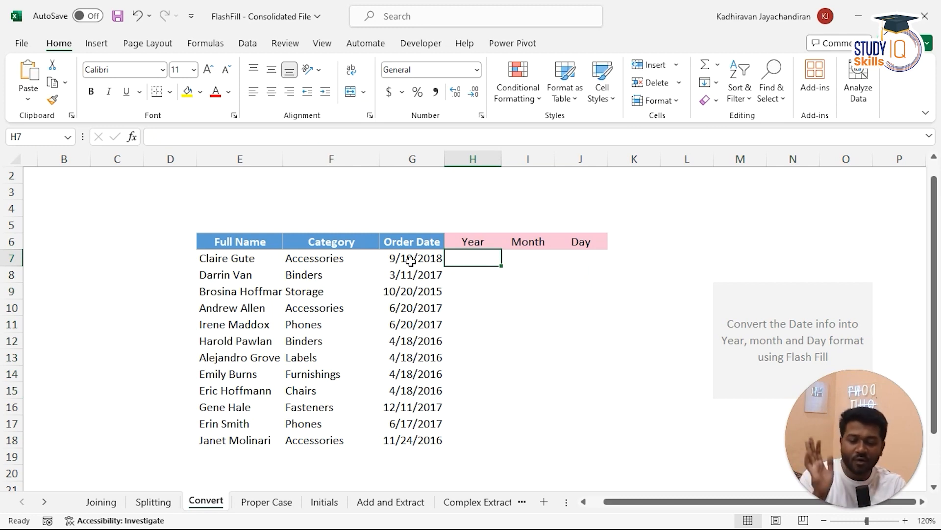
click(425, 258)
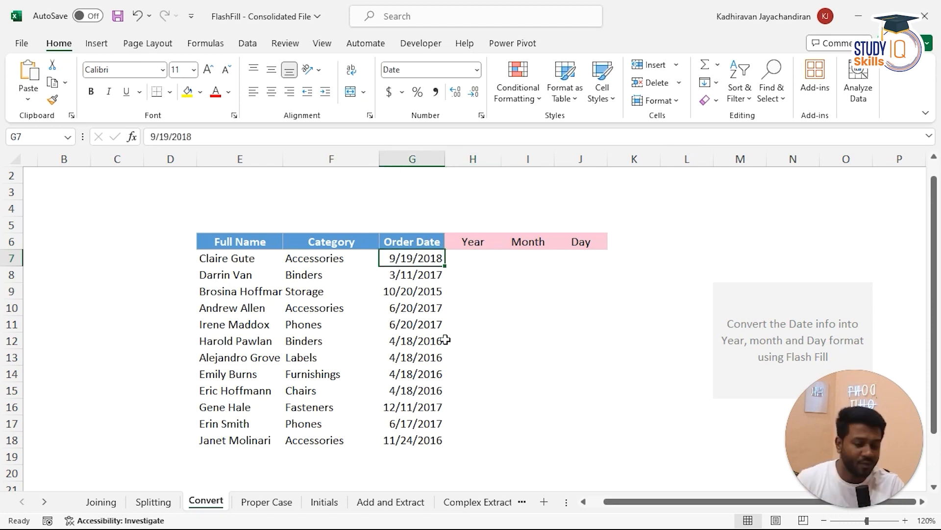
click(479, 242)
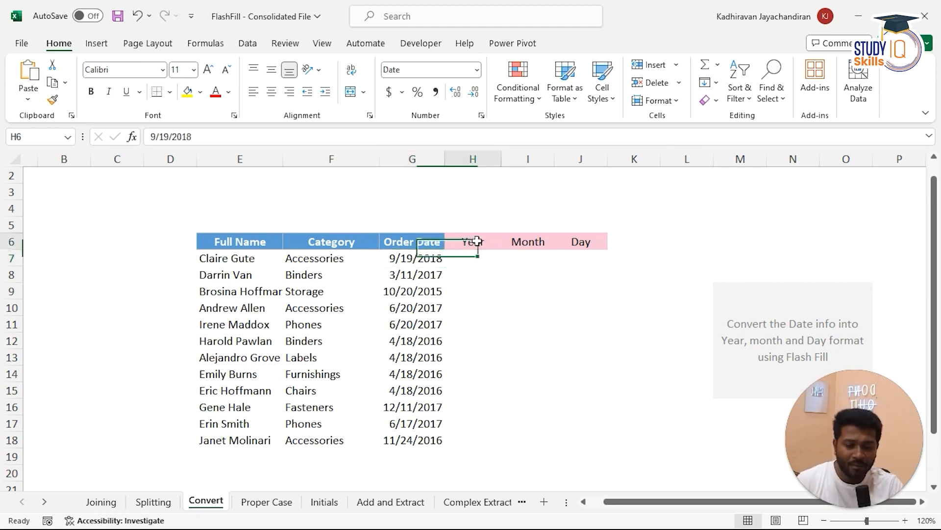
click(539, 241)
click(588, 243)
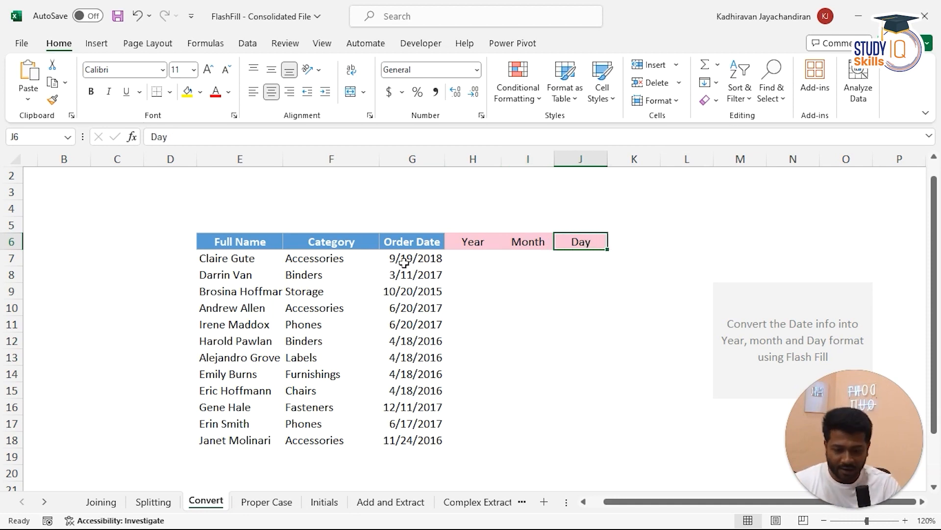
drag(418, 260, 442, 438)
click(482, 255)
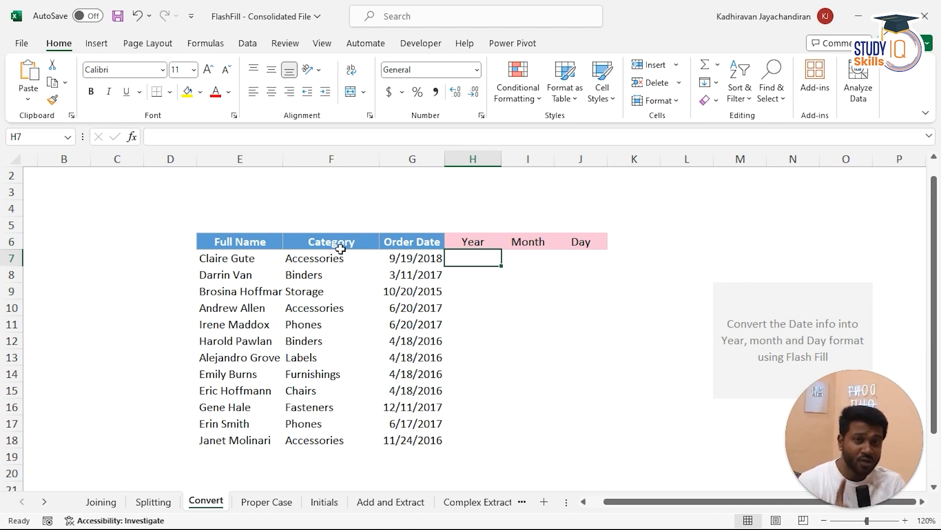
drag(225, 243, 387, 440)
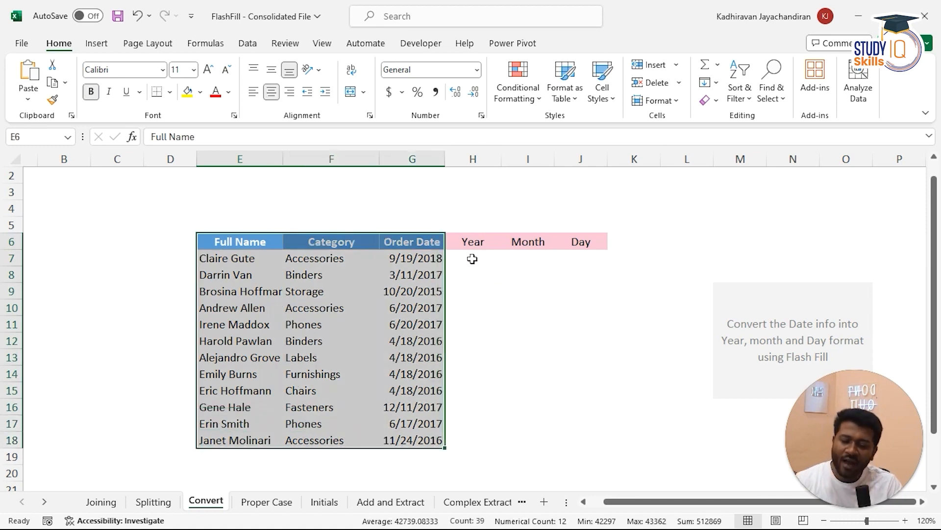
click(473, 259)
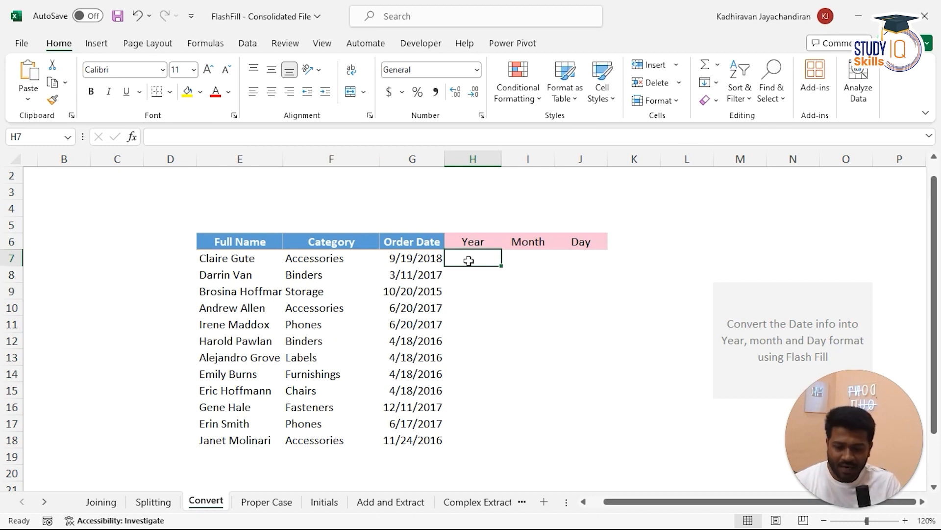
click(422, 258)
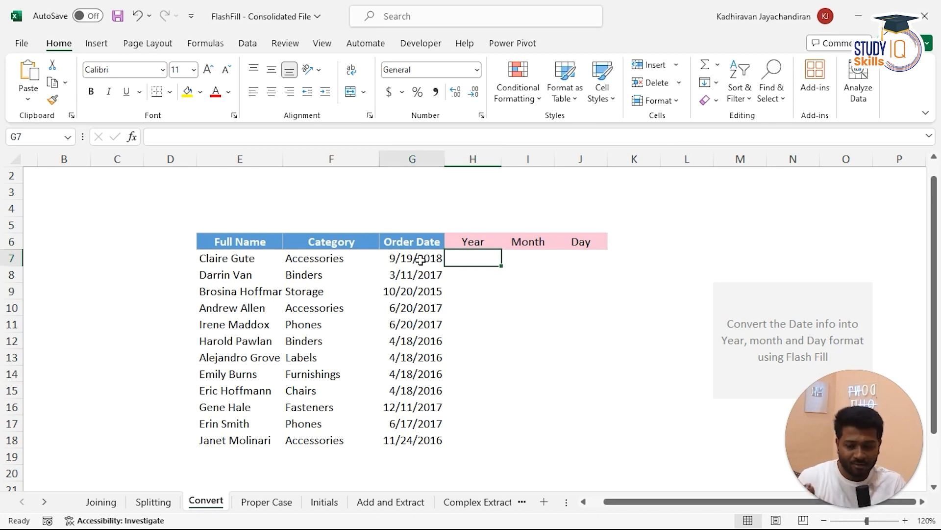
click(471, 264)
drag(425, 265, 422, 442)
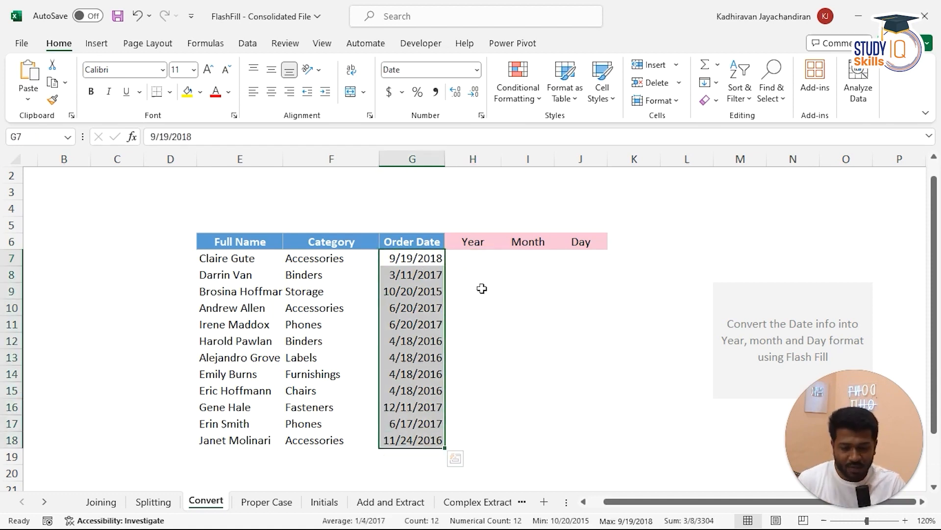
click(471, 261)
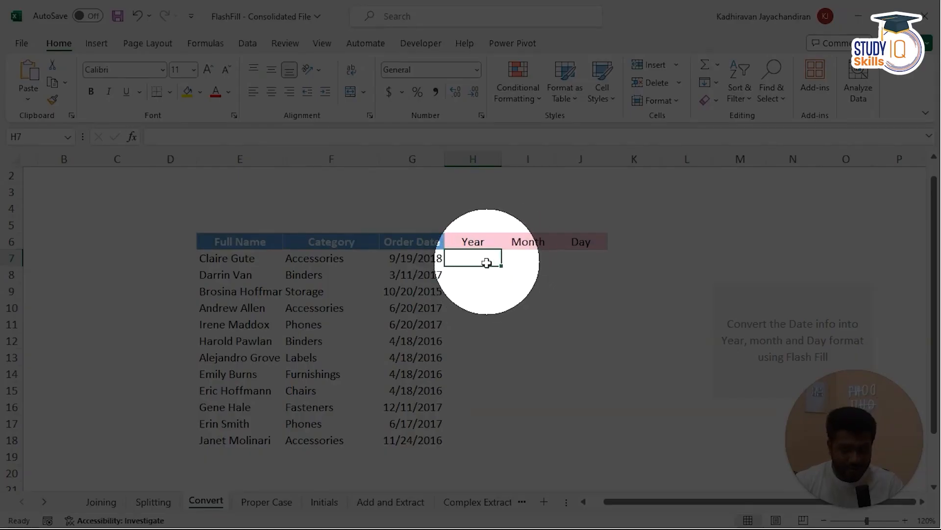
- Enter 2018 in H7 as the example year for the first order date
click(474, 242)
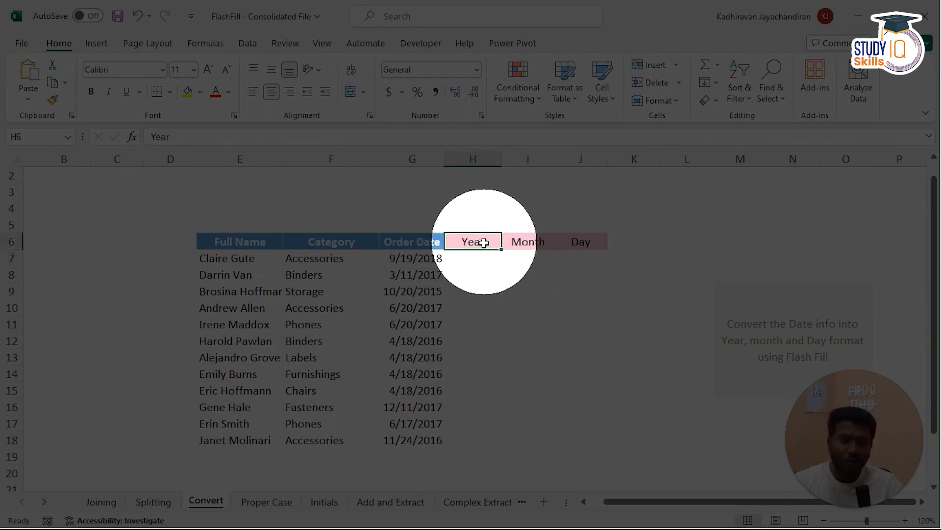
click(473, 259)
text(202)
key(BackSpace)
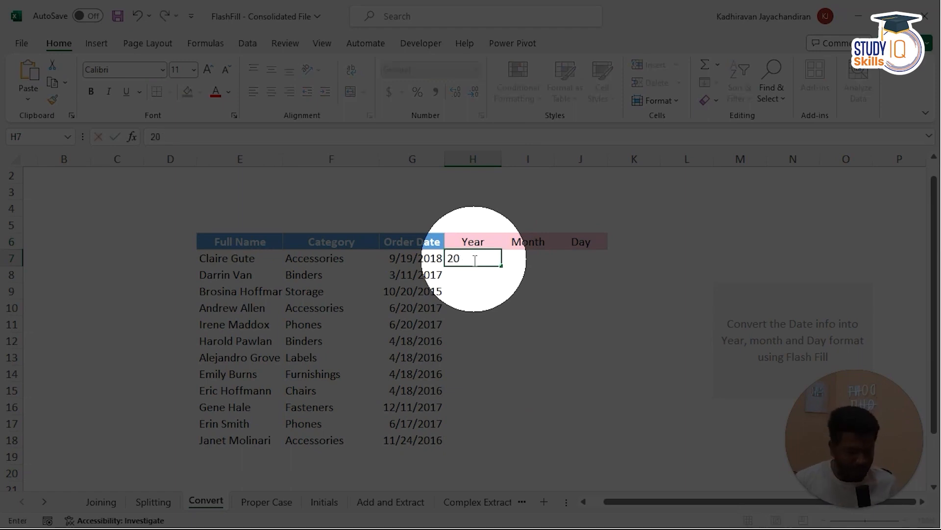
text(18)
key(Return)
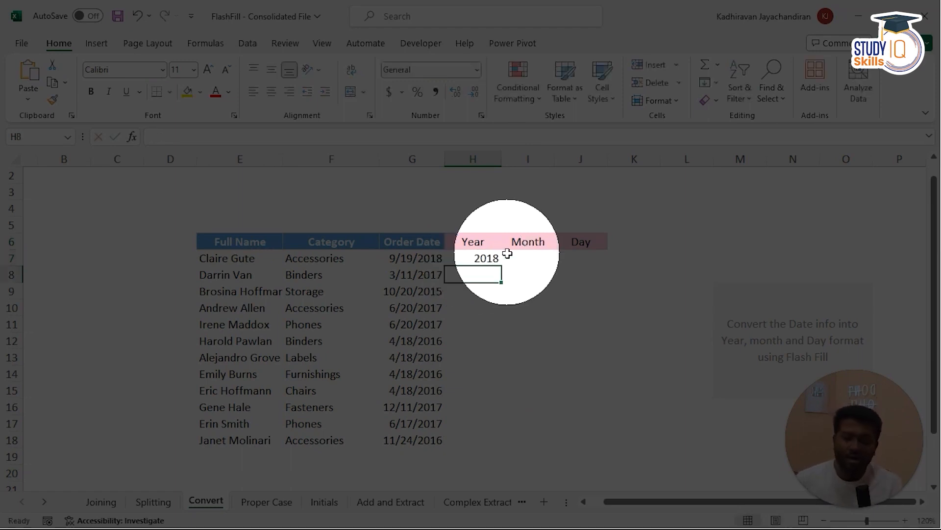
- Compare the example year in H7 with its header, the first order date and the other source columns in the row
click(474, 258)
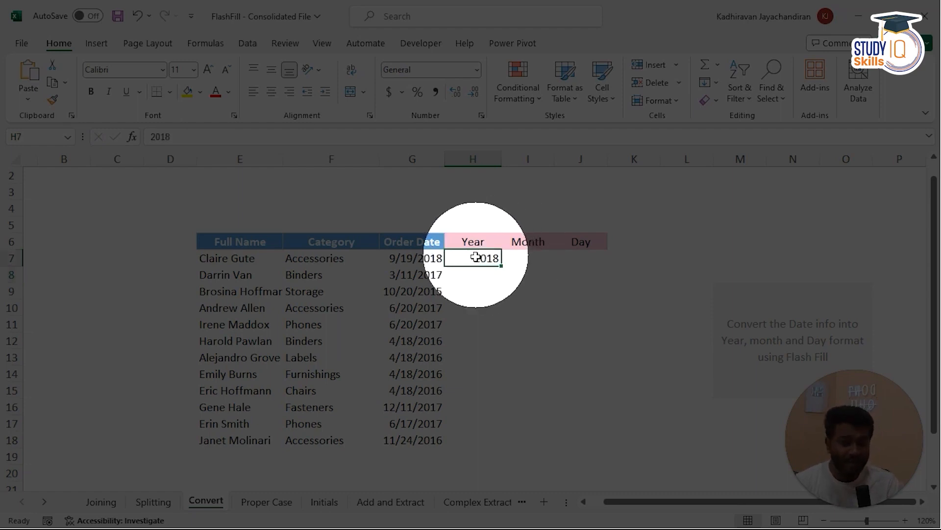
click(474, 239)
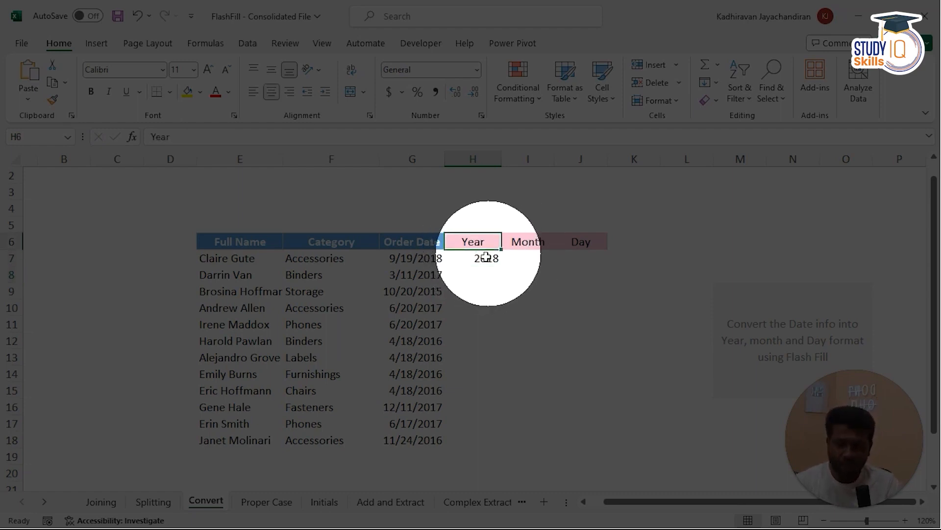
click(463, 274)
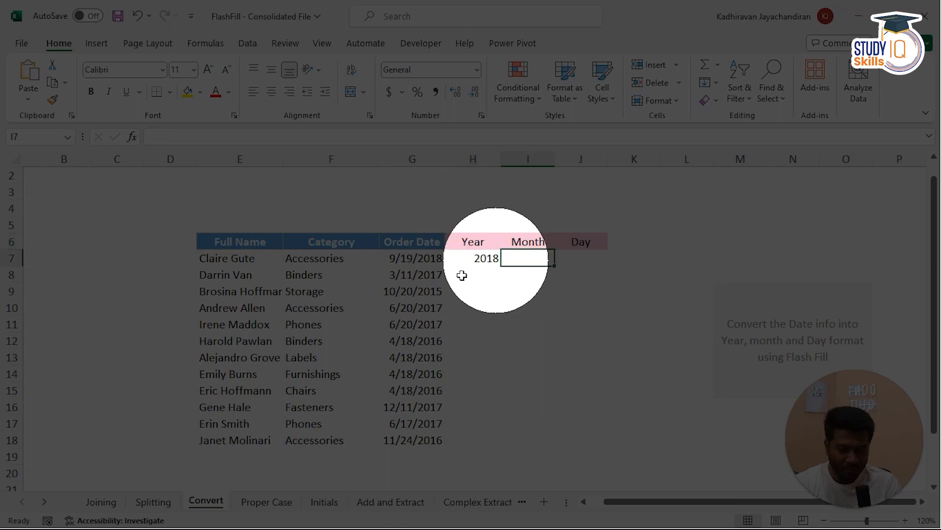
click(422, 258)
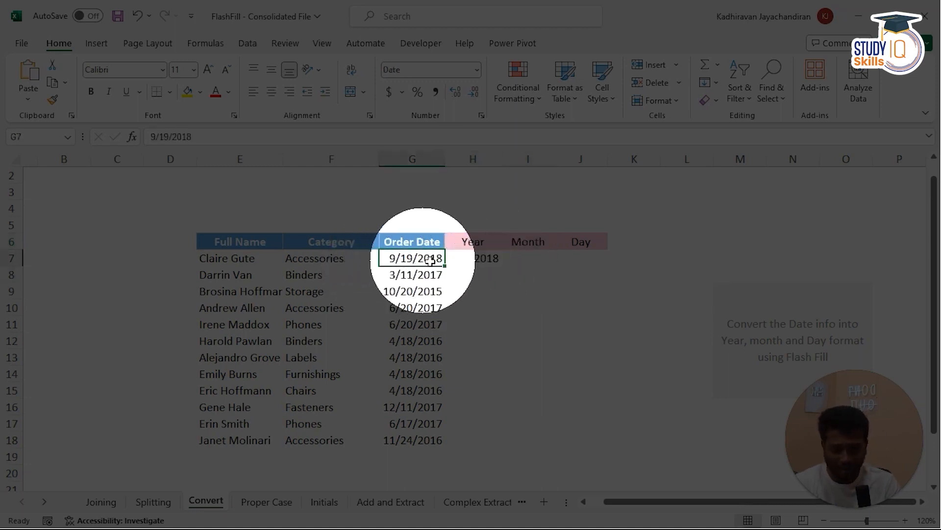
click(425, 275)
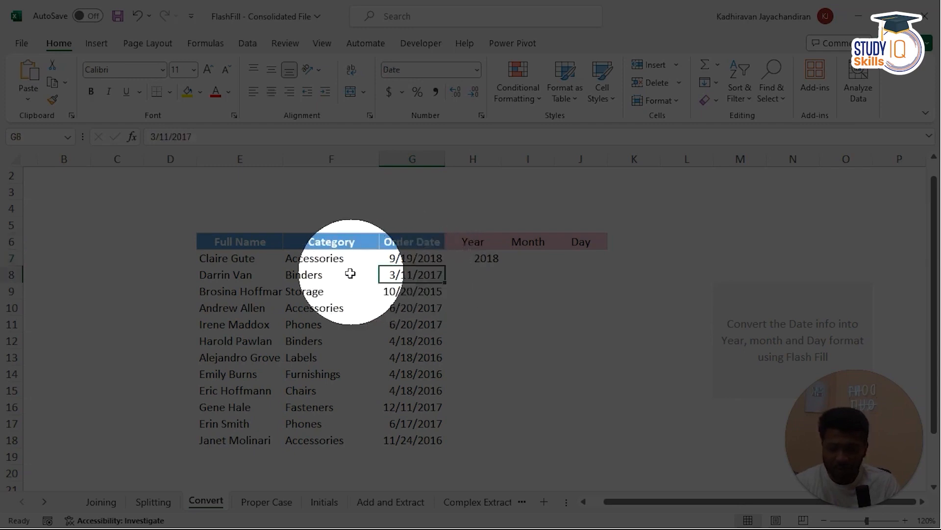
click(365, 274)
click(345, 257)
click(337, 242)
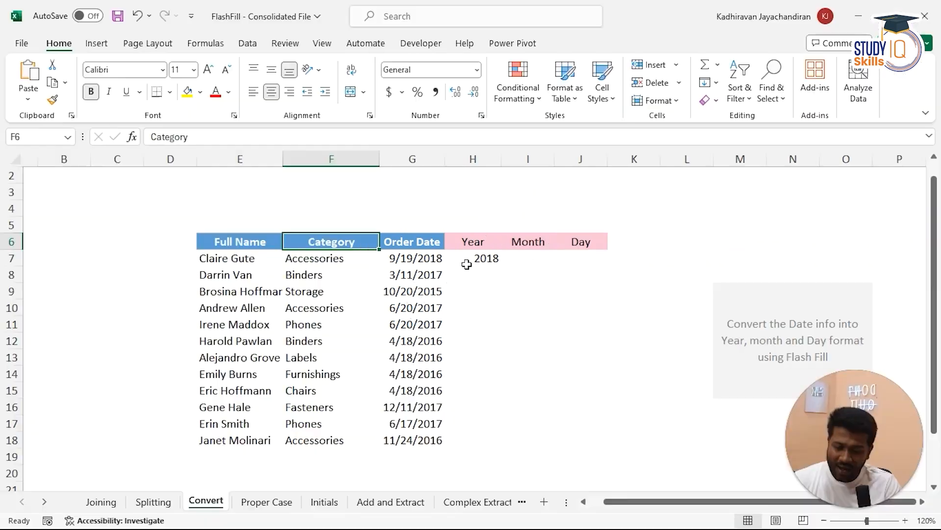
click(485, 257)
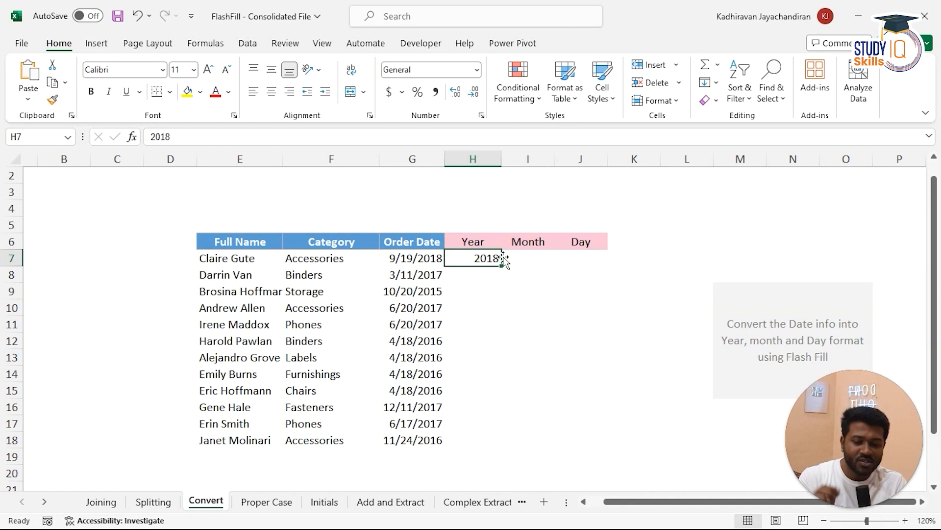
click(411, 256)
drag(206, 260, 430, 260)
click(430, 260)
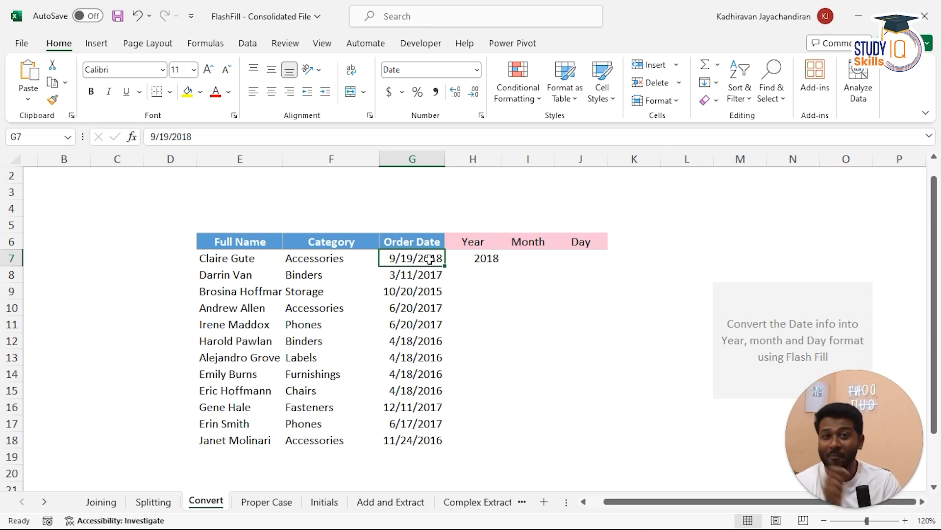
click(487, 258)
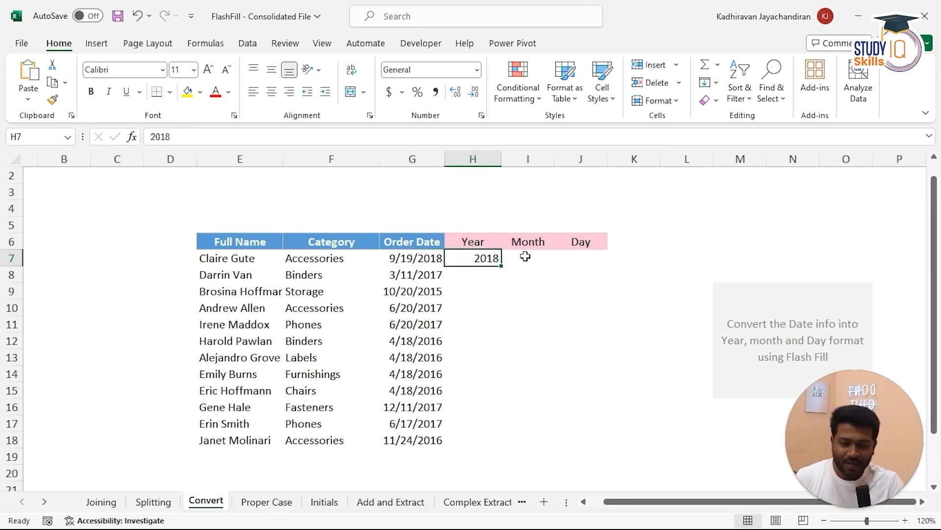
- Enter 09 as the example month in I7 and 19 as the example day in J7
click(528, 258)
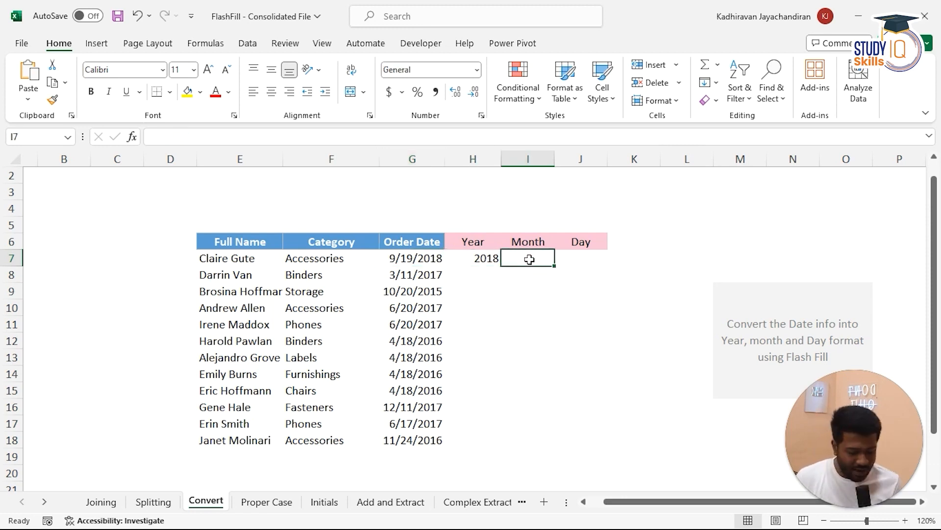
text(09)
key(Tab)
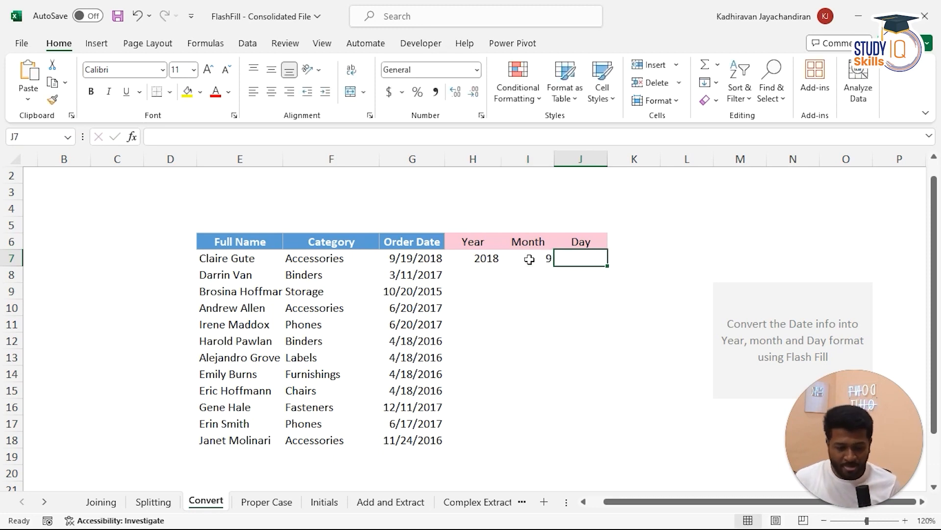
text(19)
key(Return)
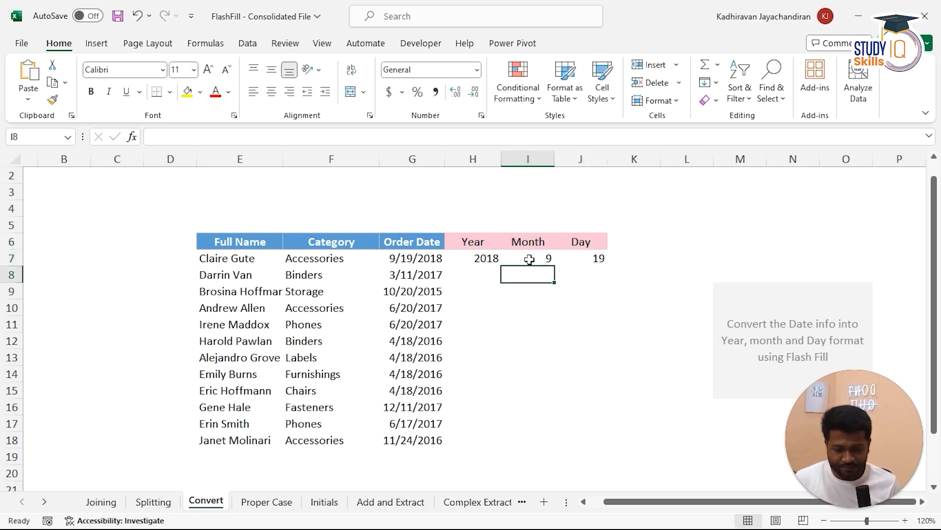
- Flash Fill the rest of the Year column from H8
click(530, 259)
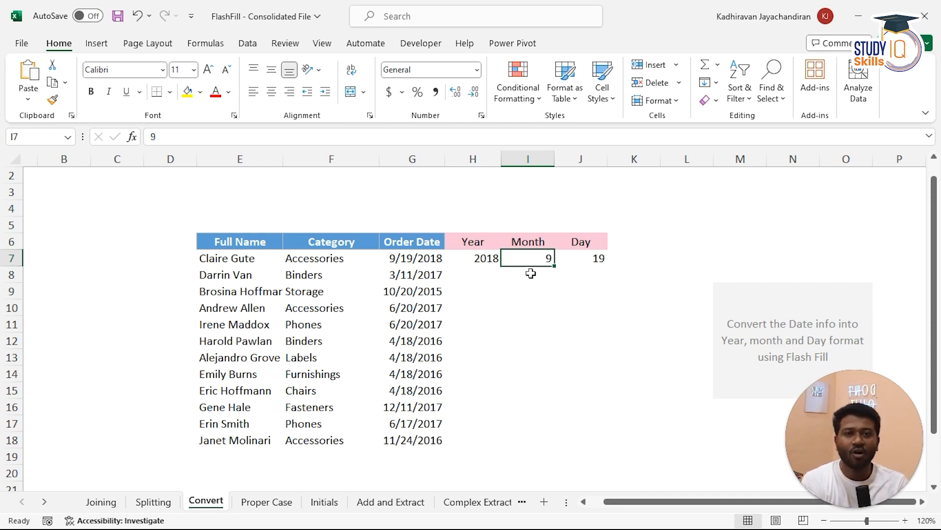
click(485, 273)
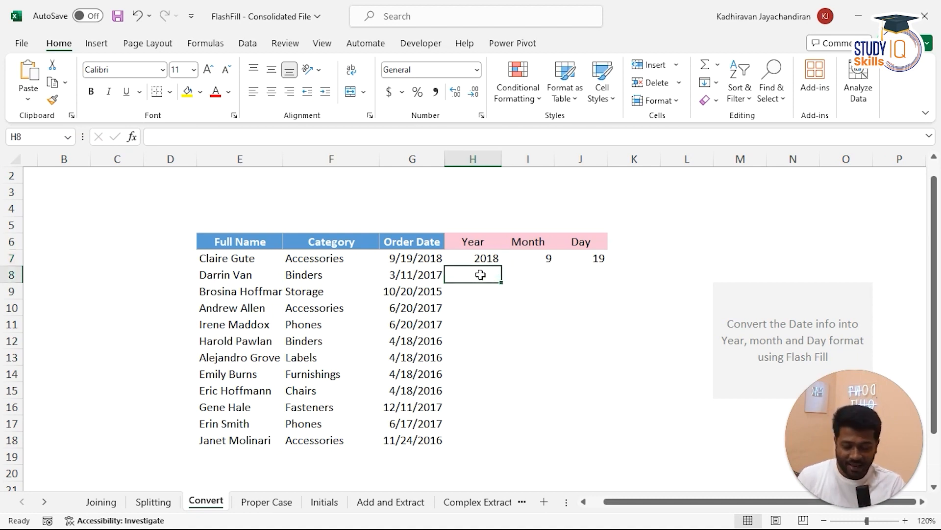
key(ctrl+e)
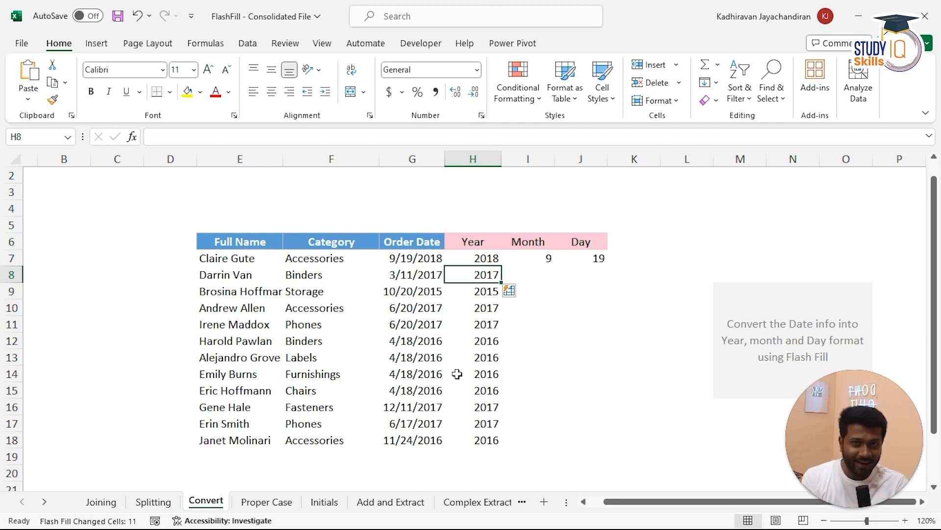
- Flash Fill the rest of the Month column from I8 and check it against the order dates
click(546, 276)
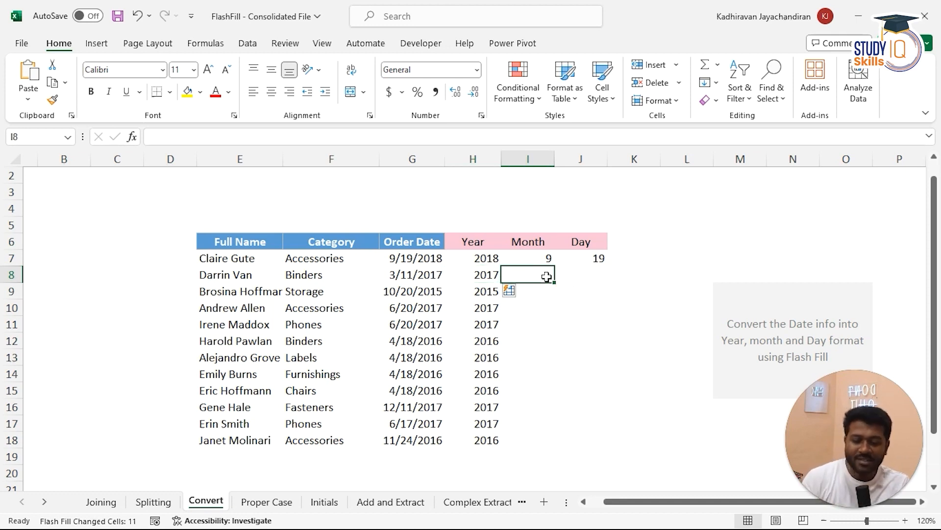
key(ctrl+e)
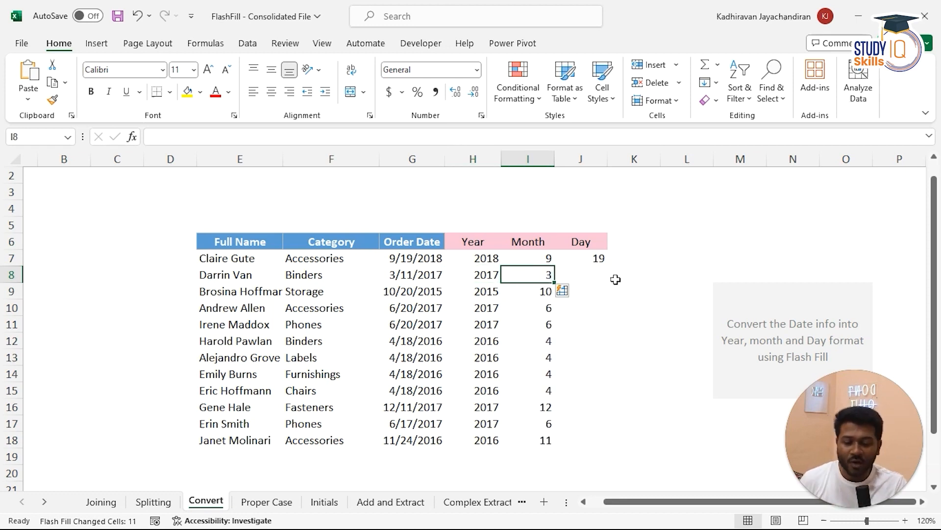
drag(391, 269, 393, 442)
click(391, 312)
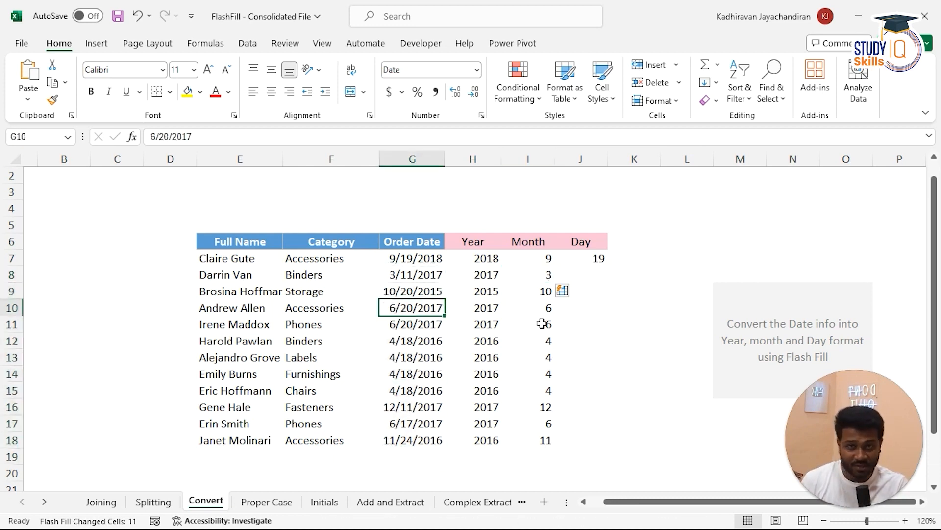
- Flash Fill the rest of the Day column from J8 and review the order dates beside the extracted parts
click(598, 274)
key(ctrl+e)
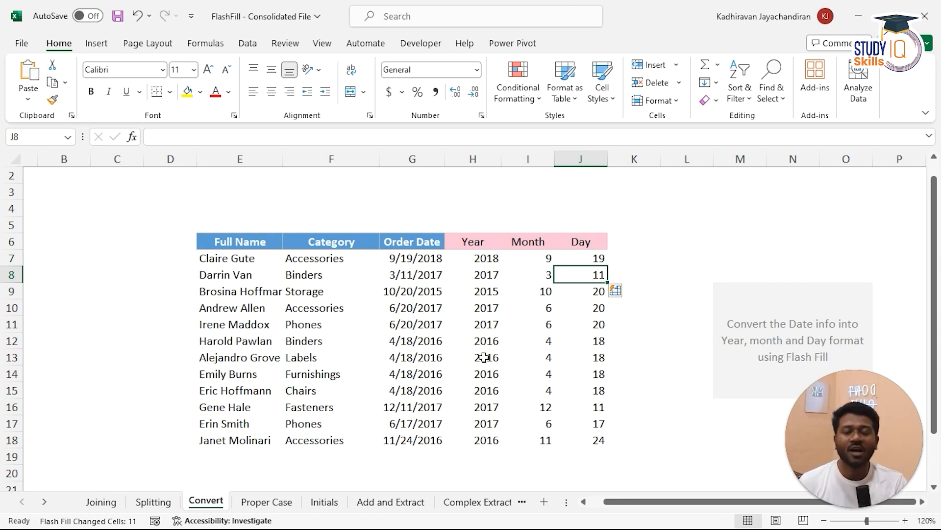
drag(434, 260, 421, 436)
click(499, 261)
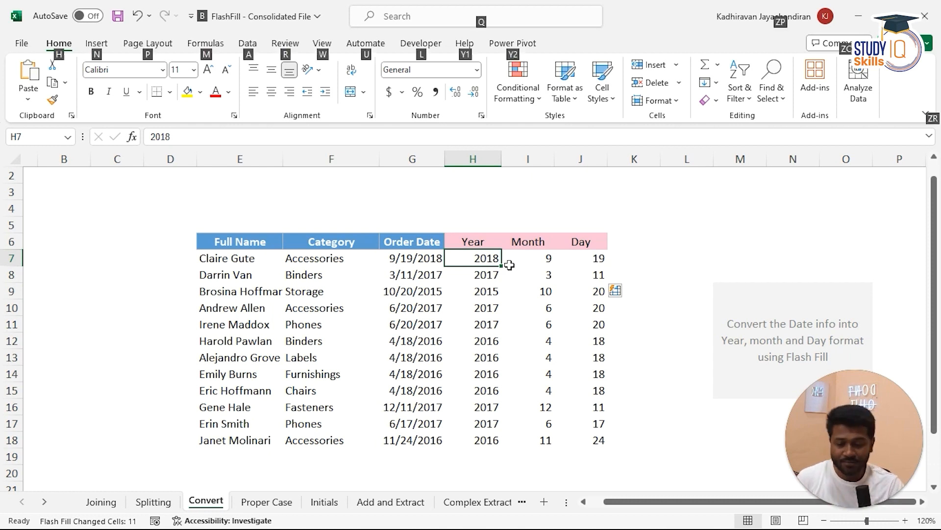
- Switch to the PowerPoint slide show, advance to the Dates & Months slide and return to the Excel workbook
key(alt+Tab)
key(Right)
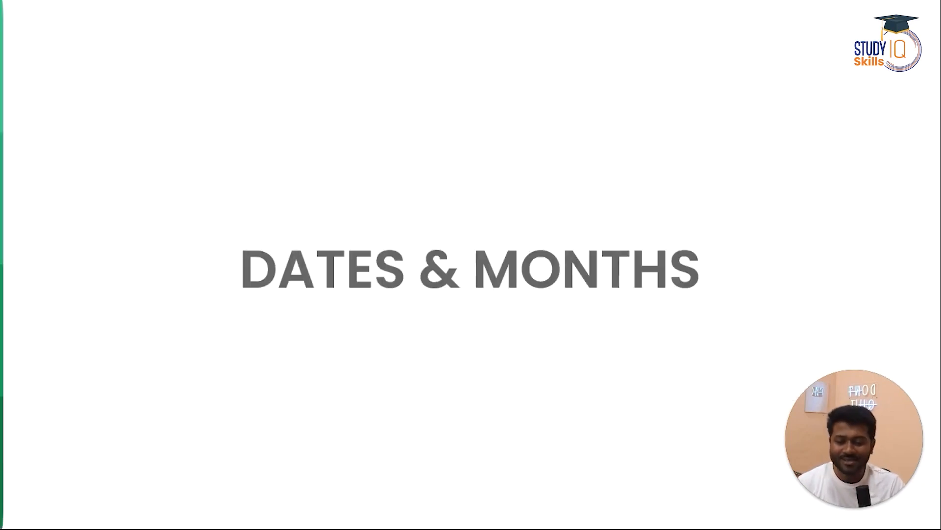
key(Right)
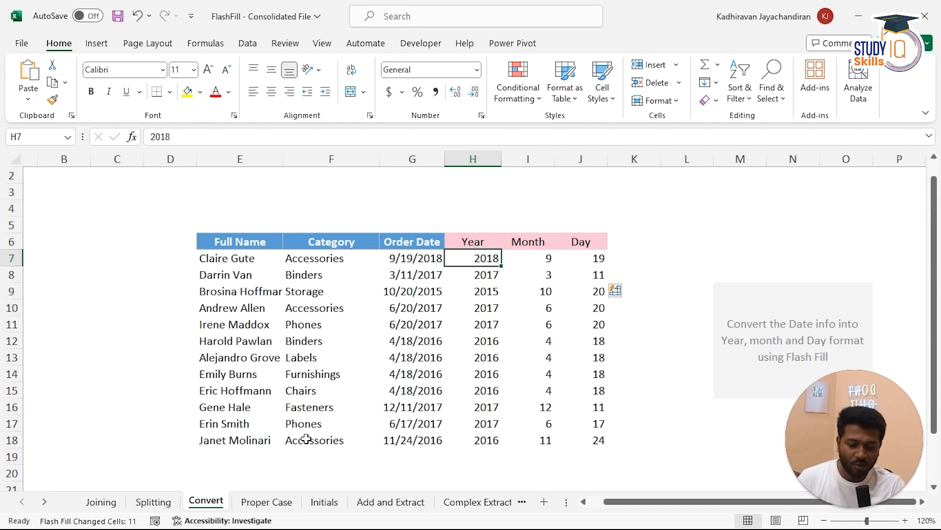
- On the Proper Case sheet, enter the first full name in H6 with both the first name and surname capitalized
click(267, 502)
click(380, 237)
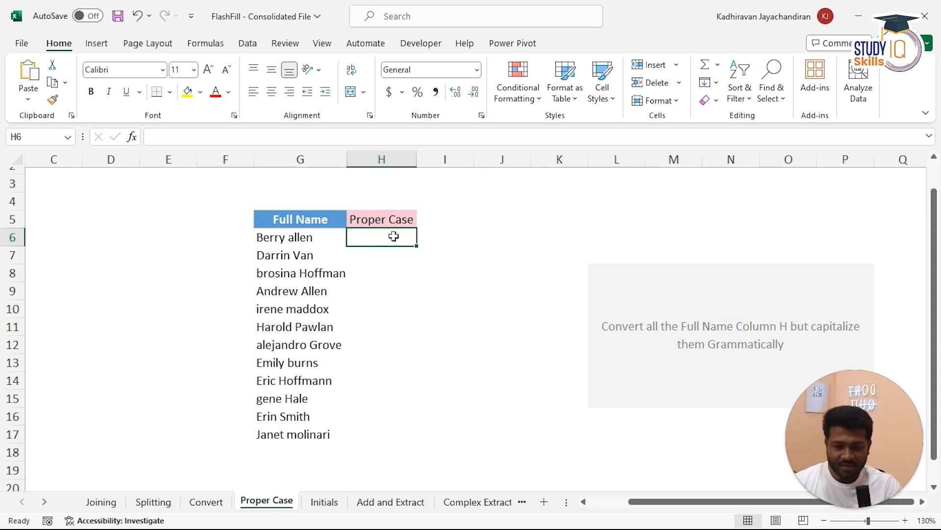
text(Be)
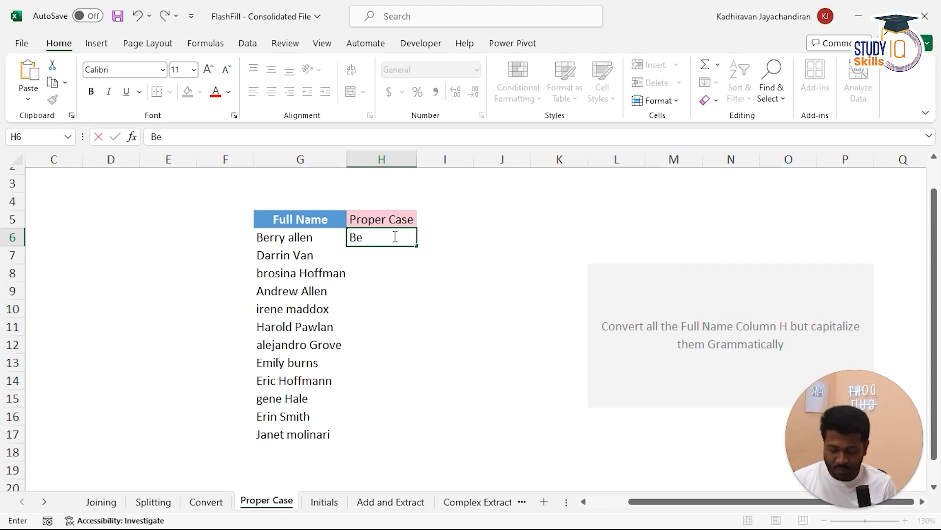
text(rry )
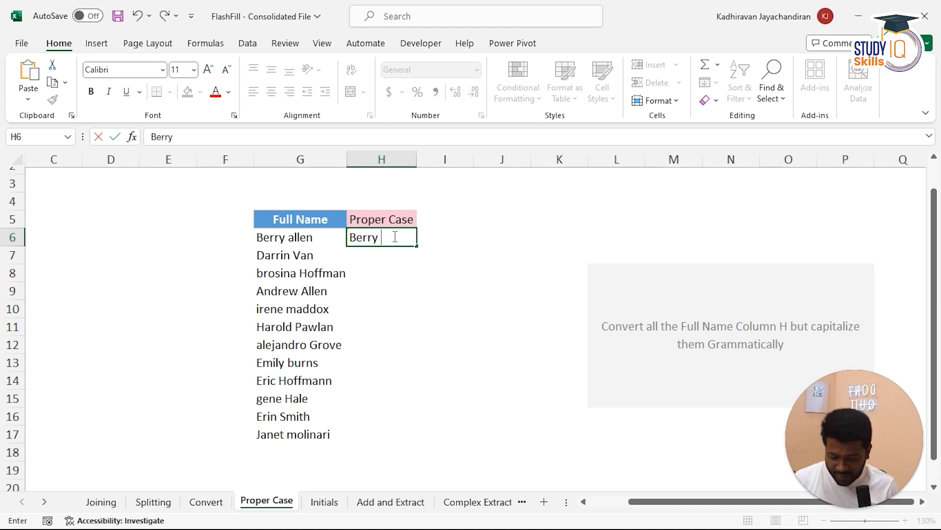
text(Allen)
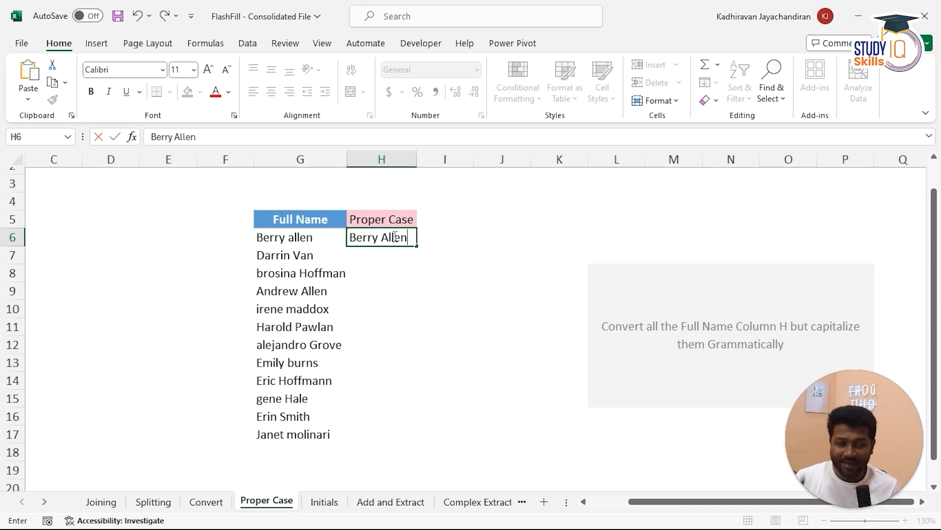
key(Return)
click(393, 236)
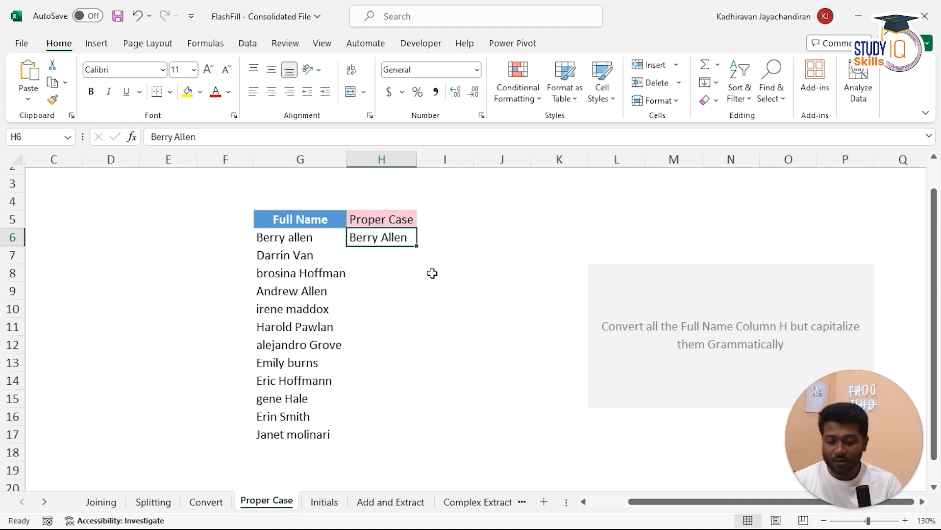
- Flash Fill the rest of the Proper Case column from H7 and select the names in H6:H17
click(395, 253)
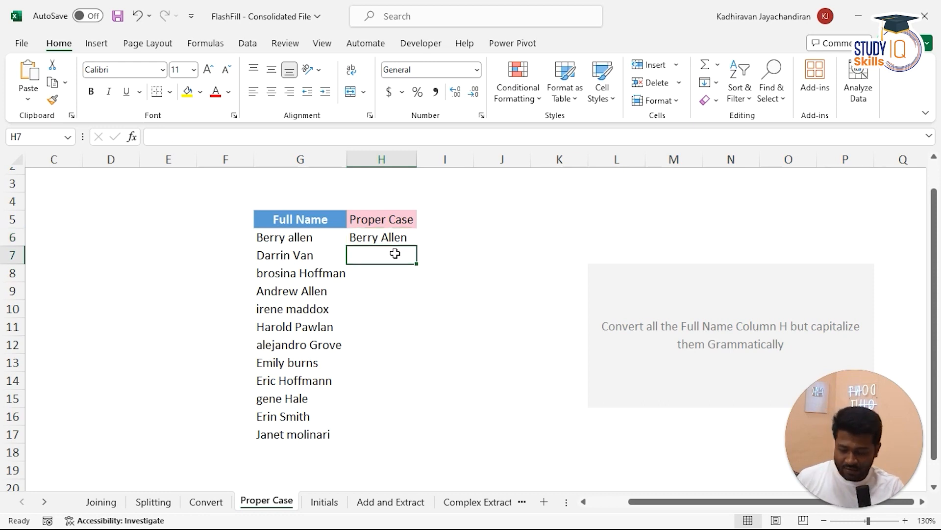
key(ctrl+e)
drag(394, 238, 388, 438)
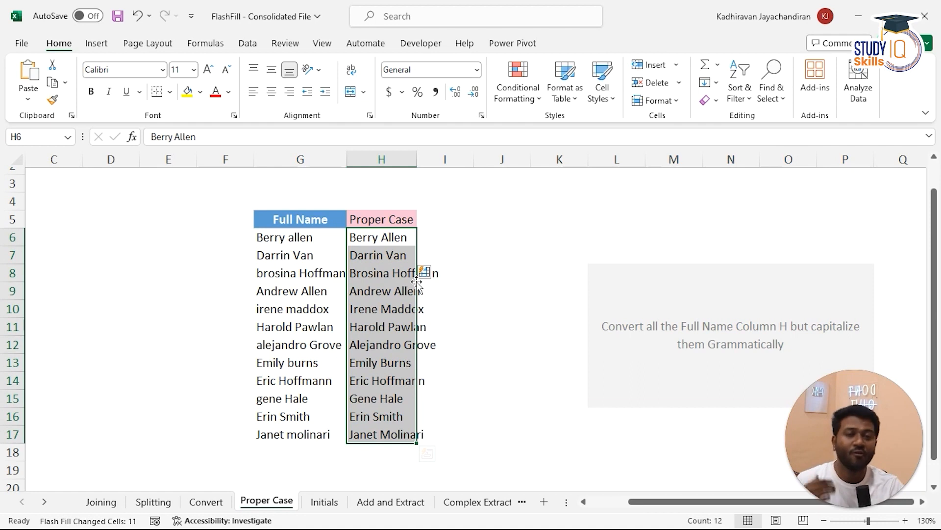
- Clear the names in H6:H17 of the Proper Case column and return to H6
click(402, 237)
key(ctrl+shift+Down)
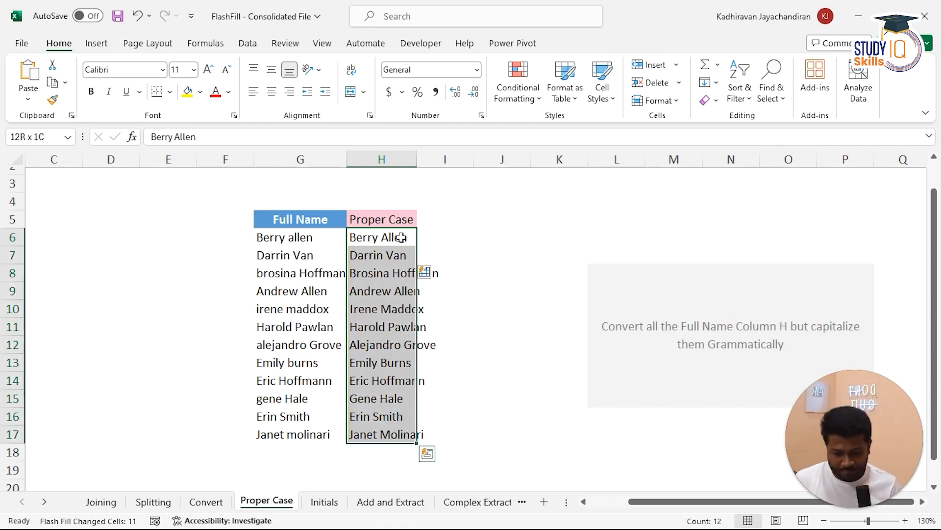
key(Delete)
key(Up)
key(Down)
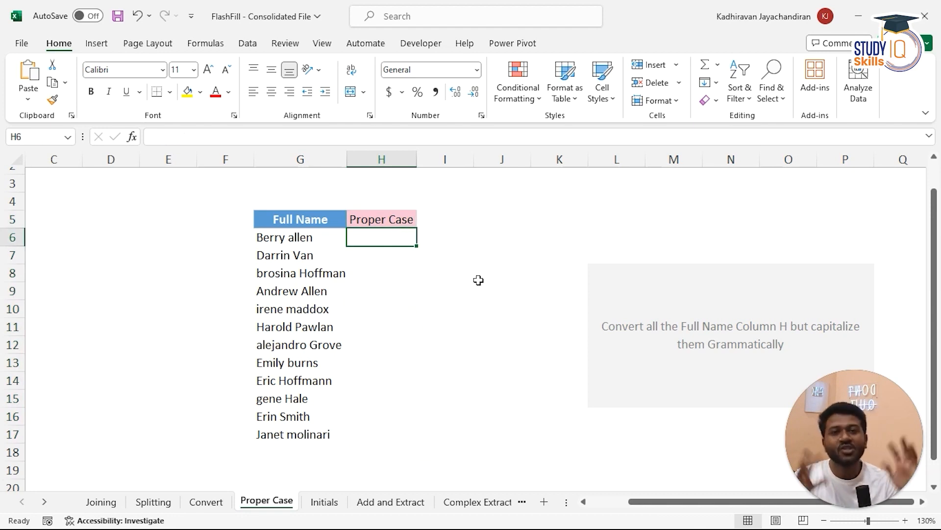
- Enter the first full name in H6 entirely in uppercase letters
text(BERR)
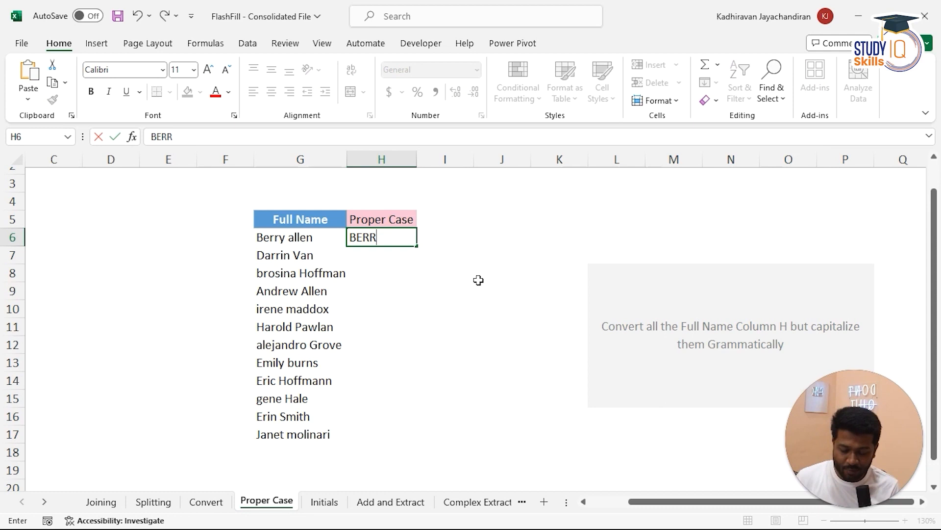
text(Y ALLEN)
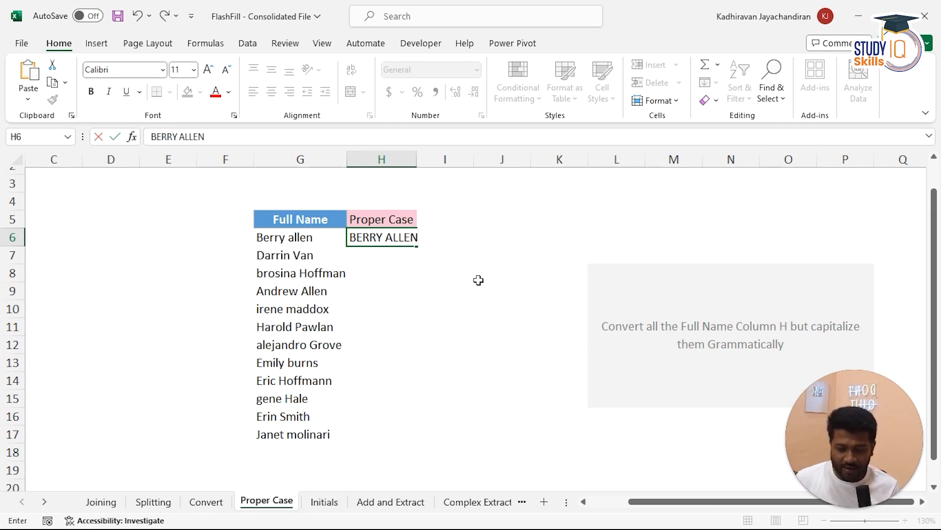
key(Return)
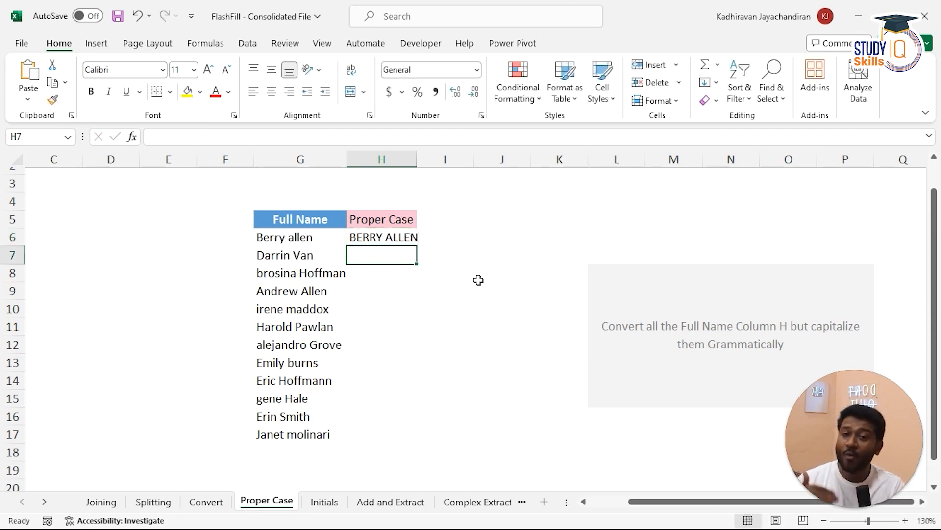
- Widen column H so that the uppercase name fits, and select H6
click(413, 167)
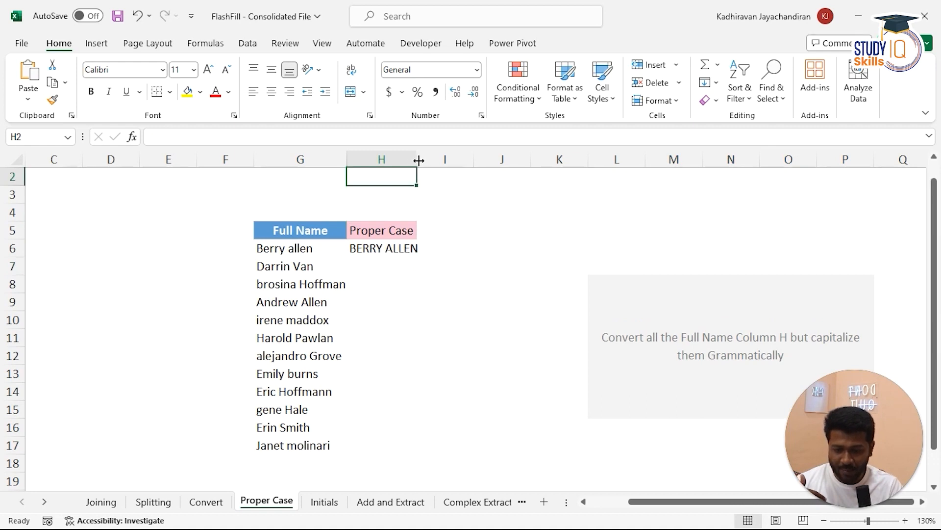
drag(418, 160, 440, 160)
click(395, 248)
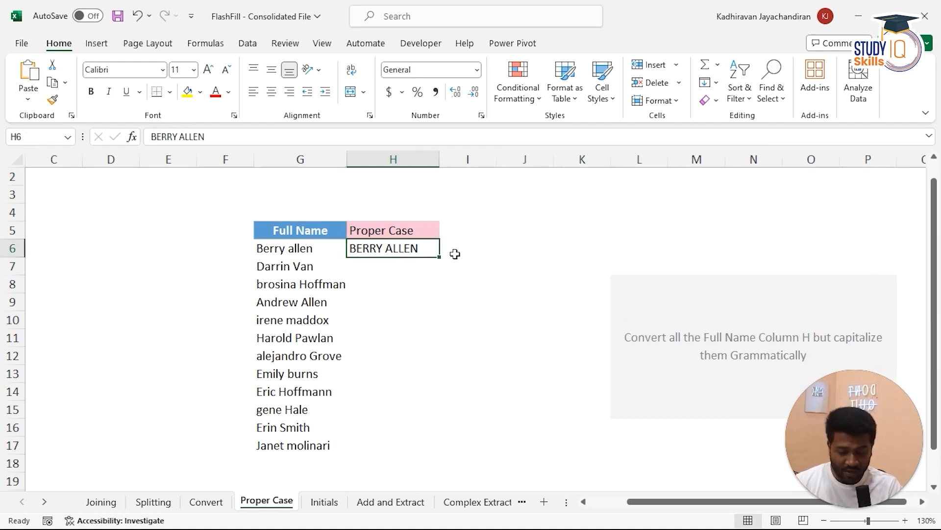
- Flash Fill the uppercase names down the Proper Case column from H7 and compare them with the Full Name column
scroll(409, 242, down, 1)
scroll(405, 238, up, 1)
click(385, 264)
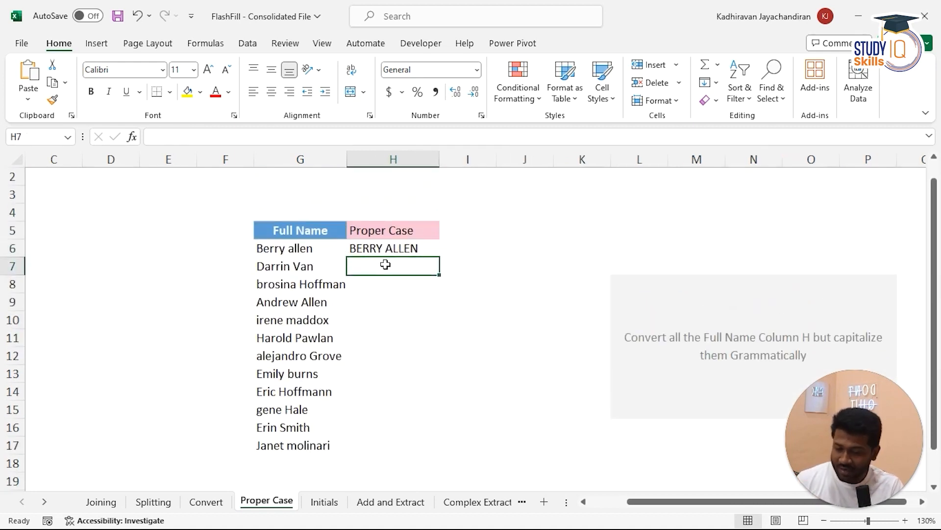
key(ctrl+e)
click(299, 297)
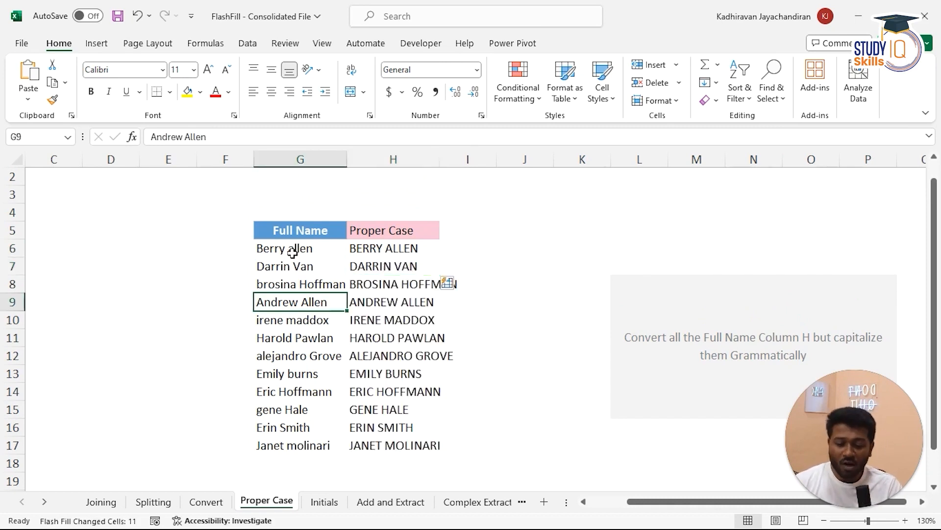
click(489, 298)
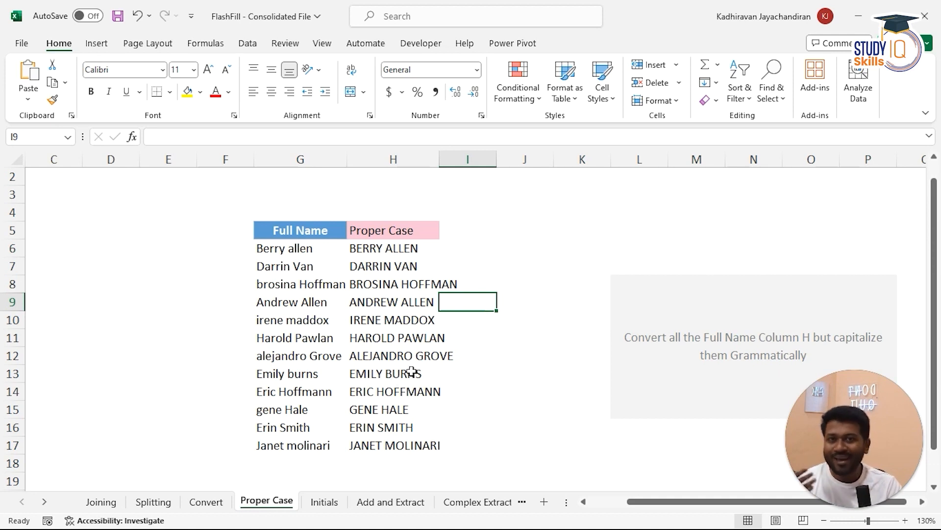
- On the Initials sheet, enter the first person's first name plus surname initial in H6 and Flash Fill the column from H7
click(324, 502)
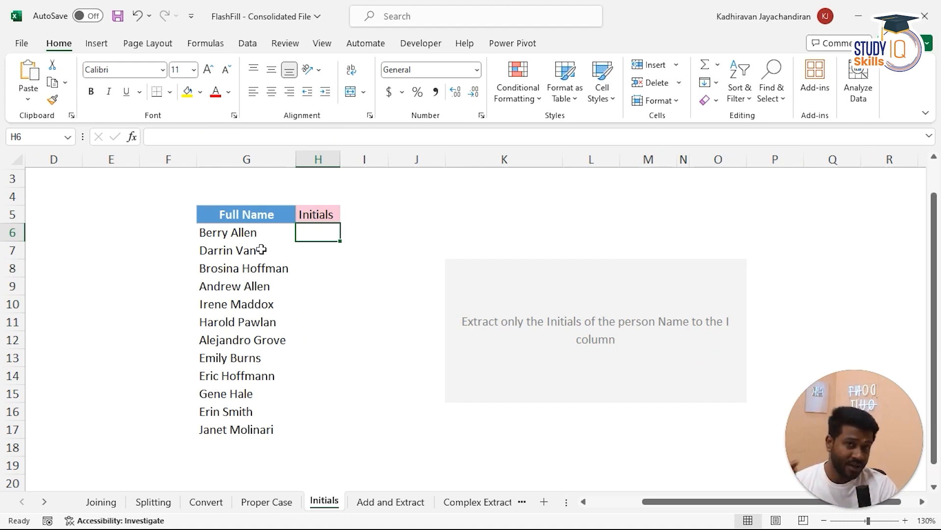
text(Berry A)
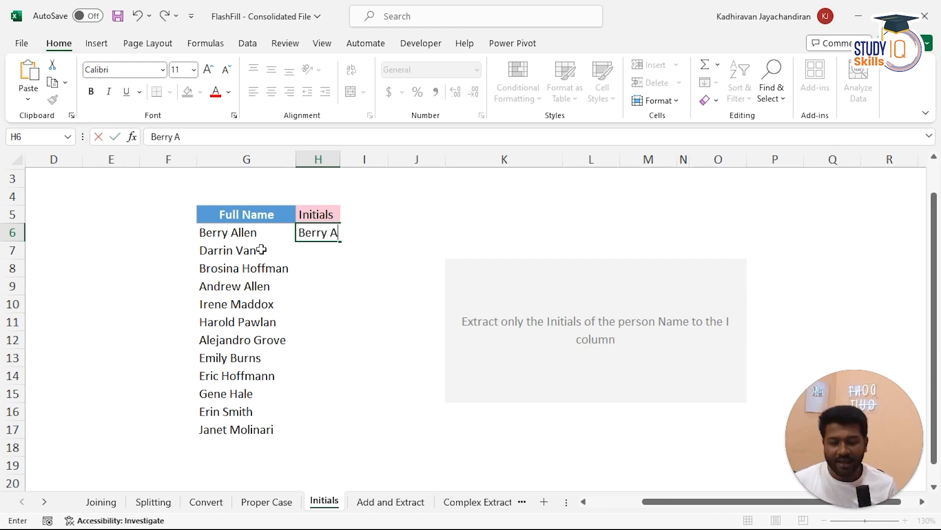
key(Return)
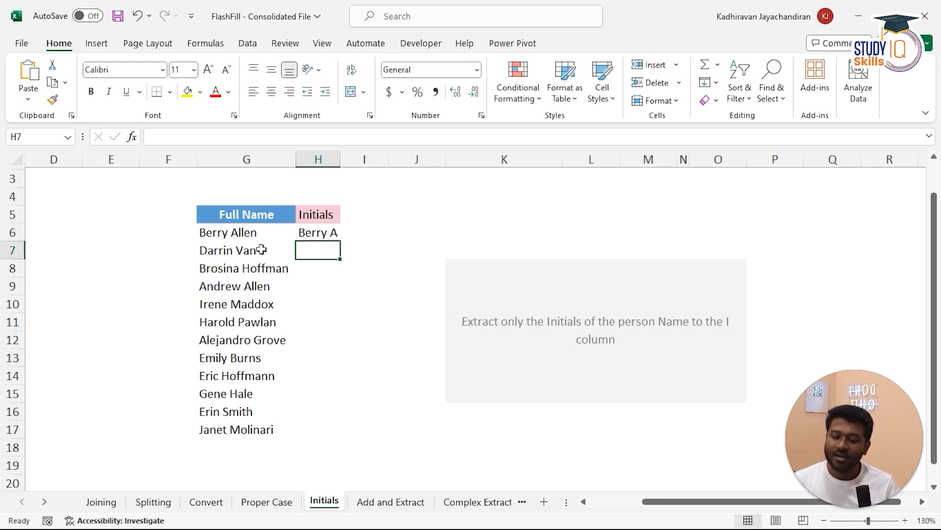
key(ctrl+e)
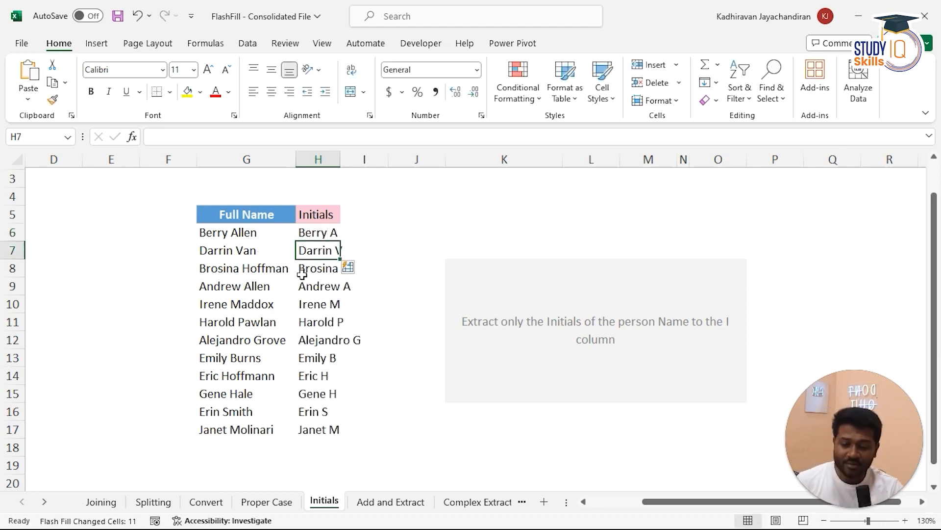
- Autofit the width of column H and clear the entries in H6:H17 of the Initials column
double_click(341, 150)
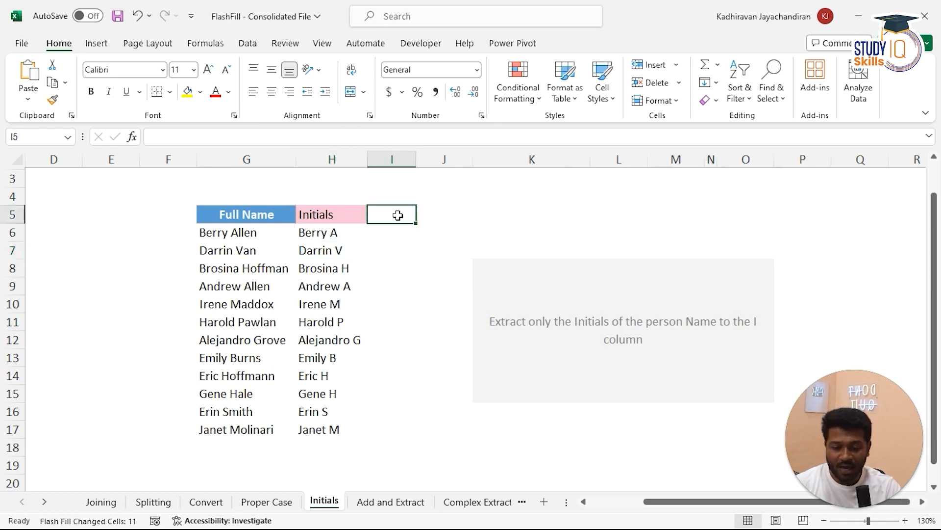
click(353, 231)
key(ctrl+shift+Down)
key(Delete)
- Enter only the first person's two initials in H6, as capital letters separated by a space
click(349, 229)
text(B A)
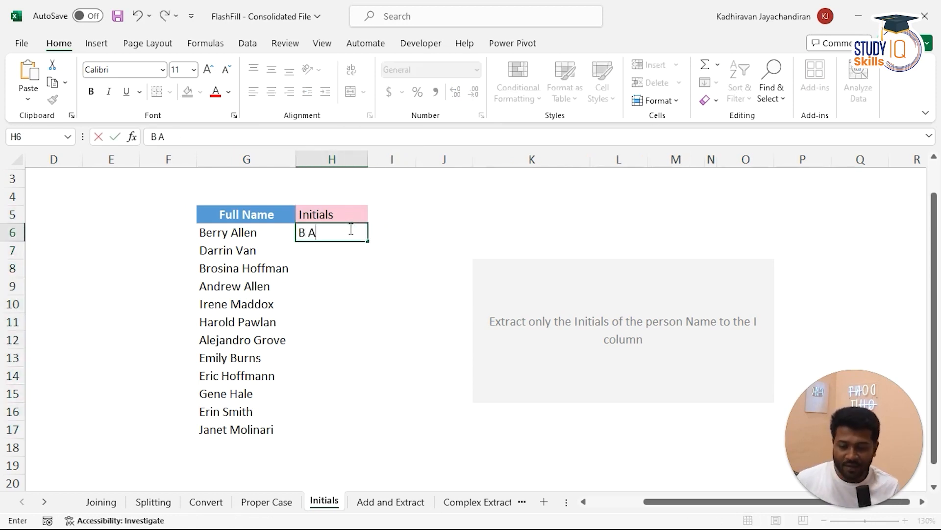
key(Return)
click(351, 229)
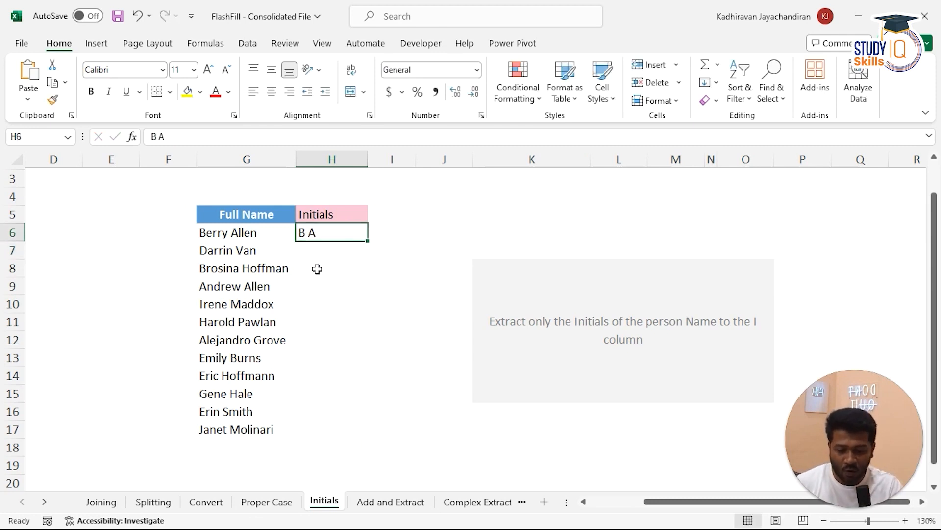
- Flash Fill the rest of the Initials column from H7 and check the initials against the full names
click(329, 246)
key(ctrl+e)
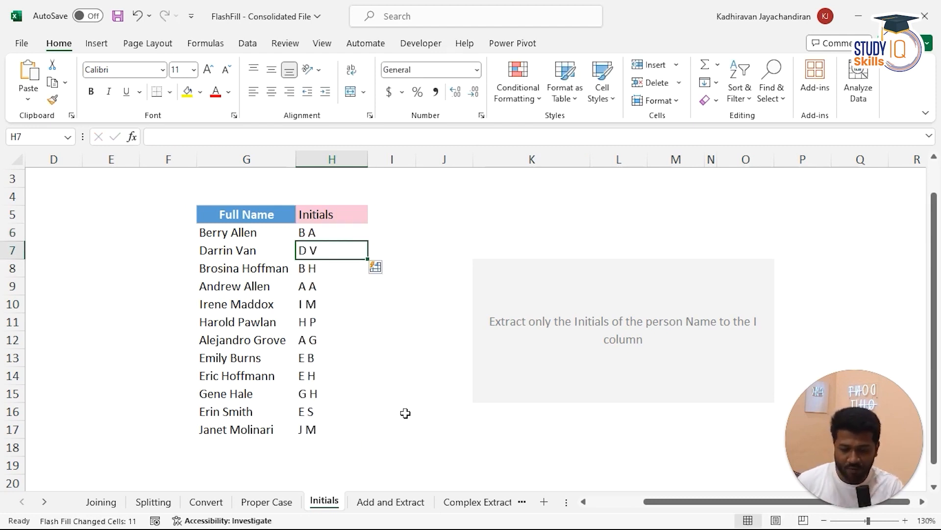
click(267, 274)
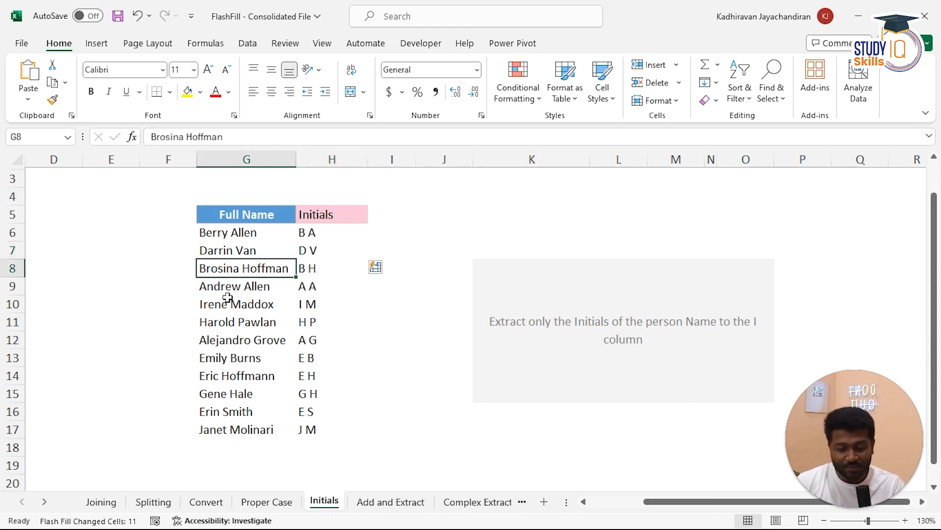
click(335, 268)
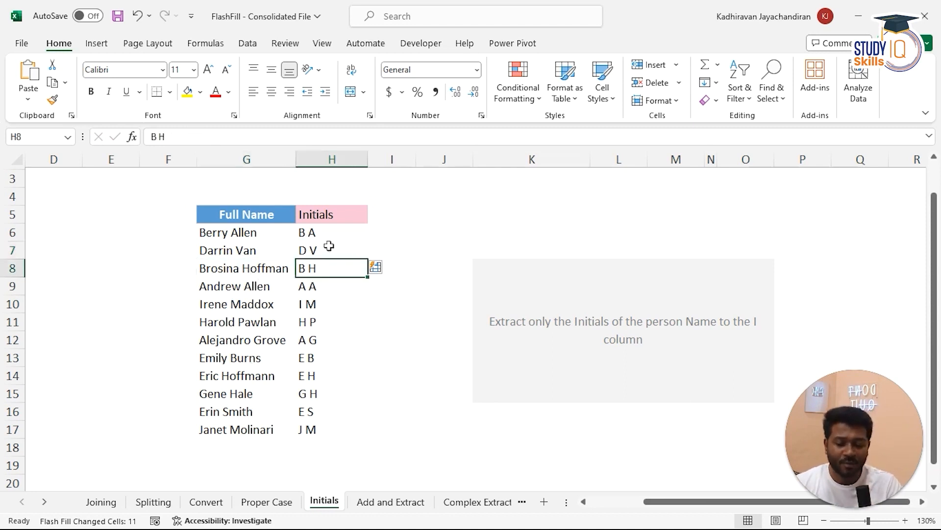
click(334, 234)
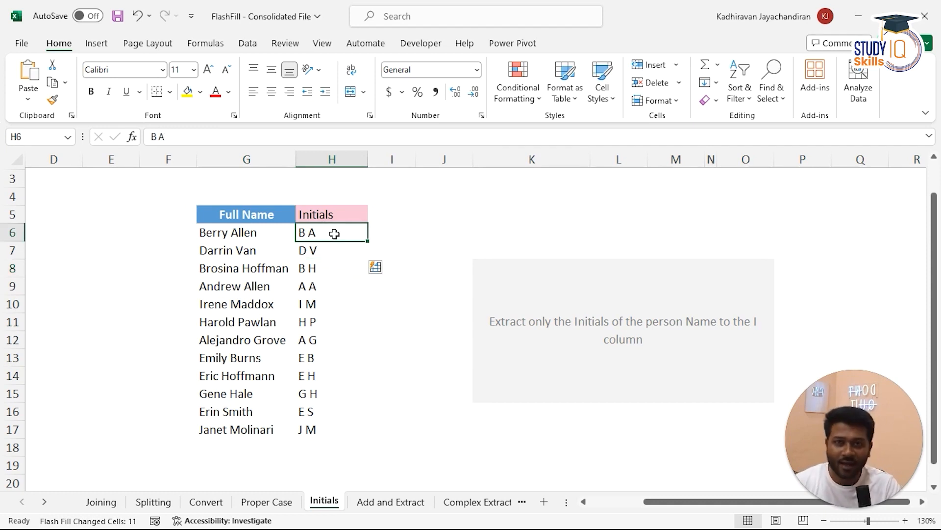